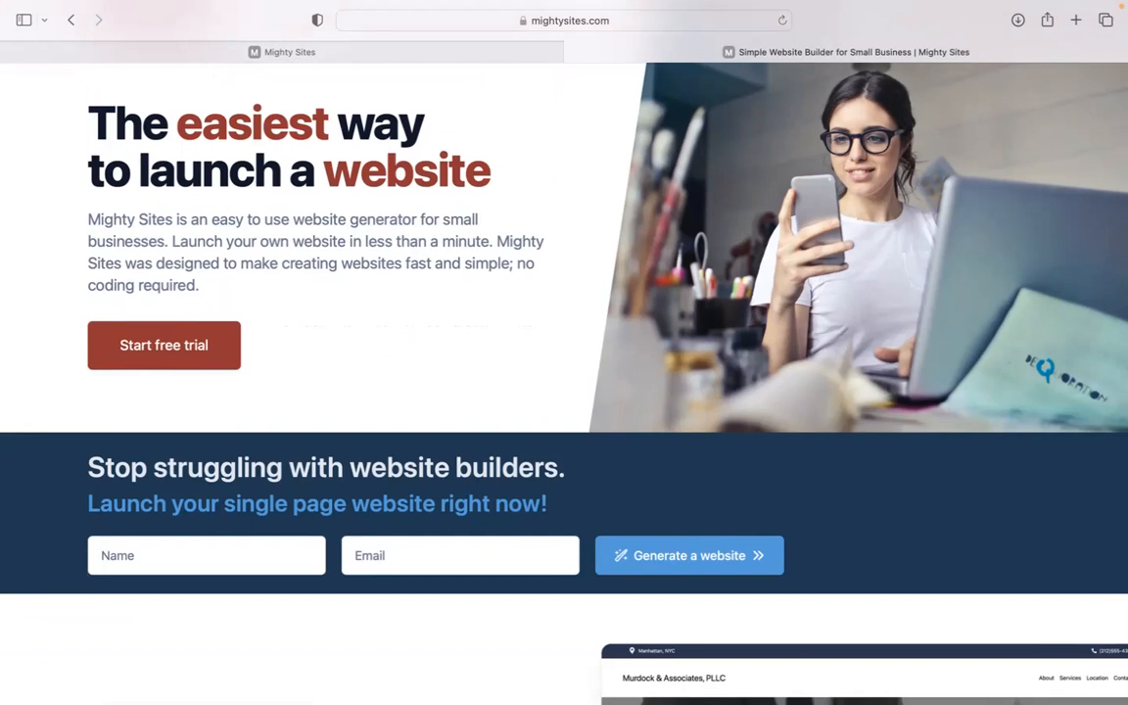
Browse the mightysites.com homepage, then switch to the app's 'Let's build another site!' page
{"action": "scroll", "coordinate": [564, 382], "scroll_direction": "down", "scroll_amount": 1}
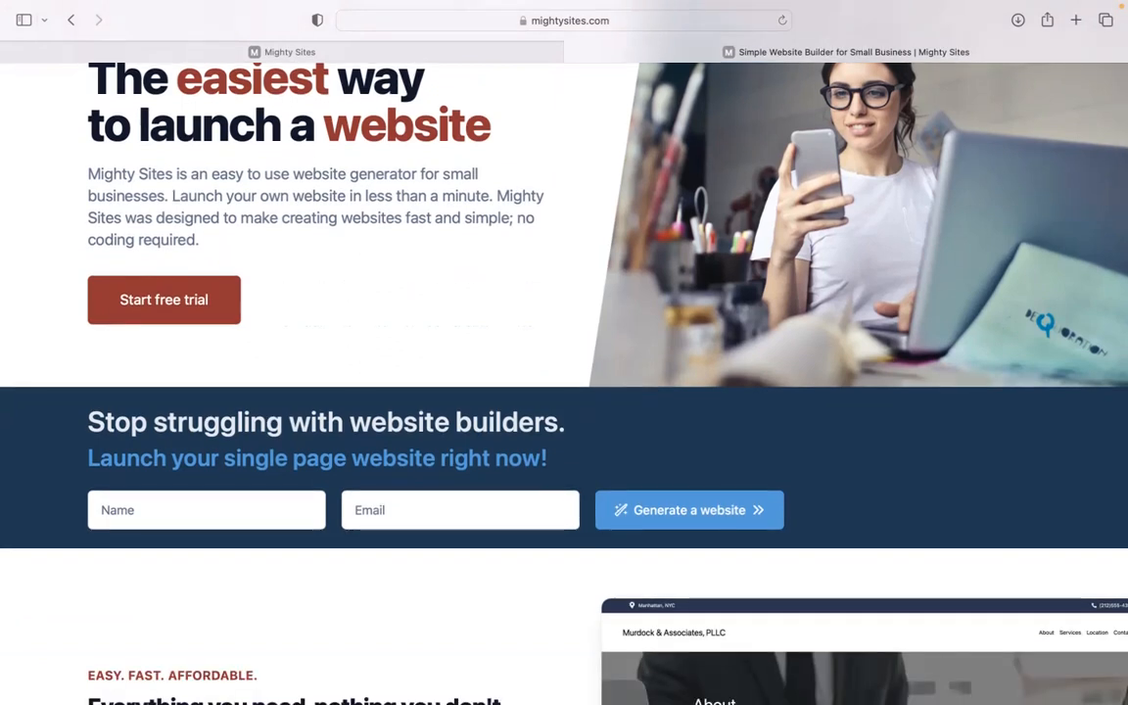
{"action": "scroll", "coordinate": [564, 382], "scroll_direction": "down", "scroll_amount": 8}
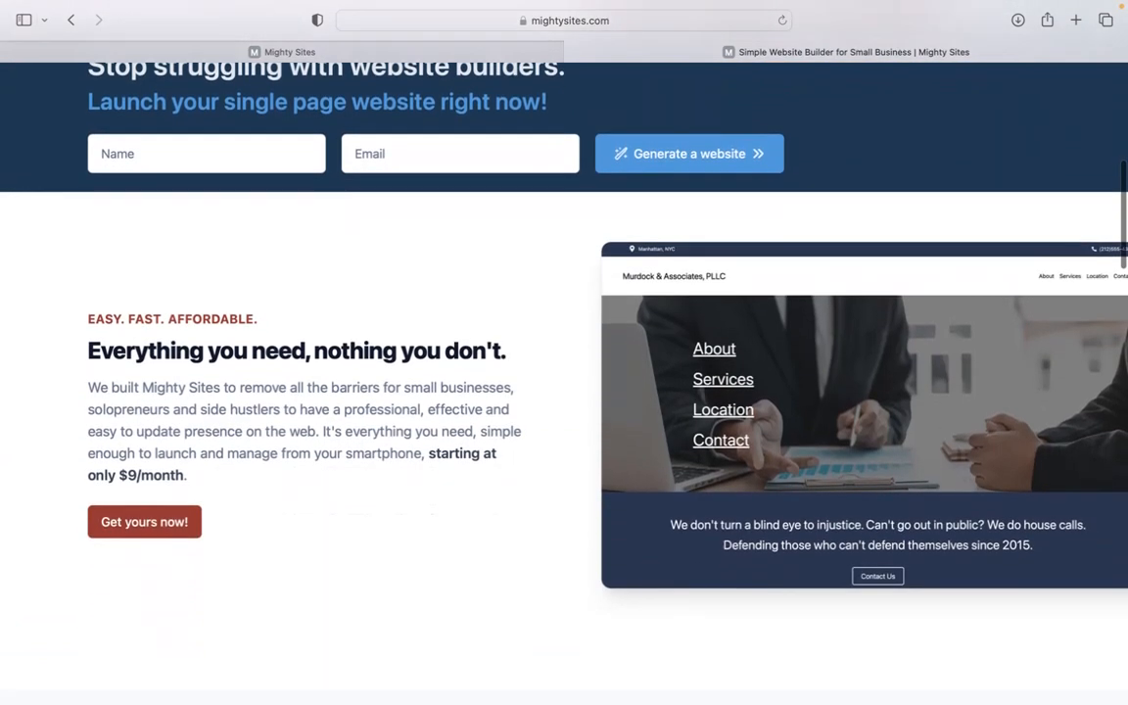
{"action": "scroll", "coordinate": [565, 382], "scroll_direction": "down", "scroll_amount": 8}
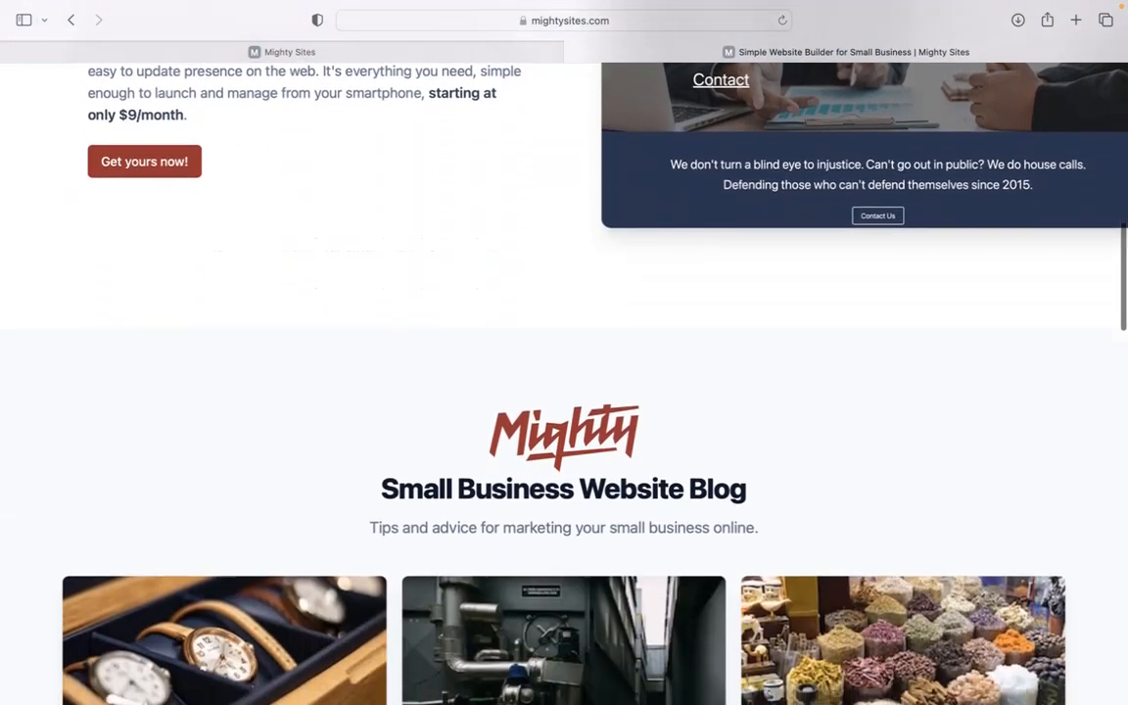
{"action": "scroll", "coordinate": [564, 382], "scroll_direction": "down", "scroll_amount": 8}
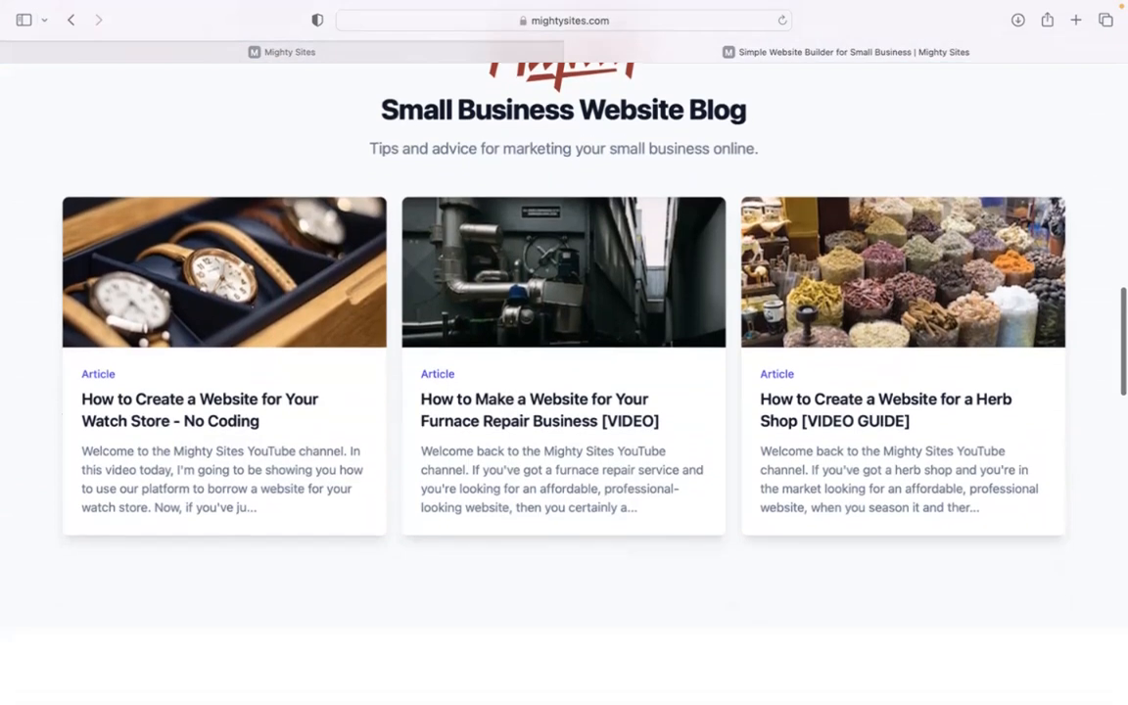
{"action": "scroll", "coordinate": [564, 382], "scroll_direction": "down", "scroll_amount": 4}
{"action": "scroll", "coordinate": [564, 382], "scroll_direction": "down", "scroll_amount": 3}
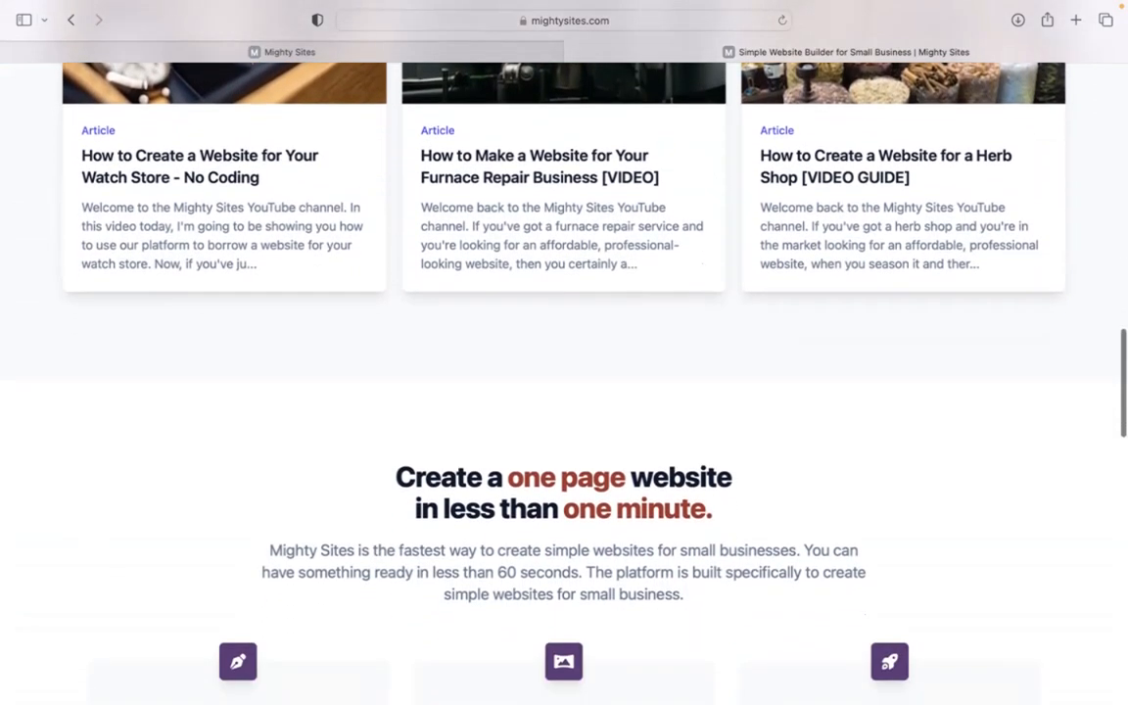
{"action": "scroll", "coordinate": [564, 382], "scroll_direction": "down", "scroll_amount": 3}
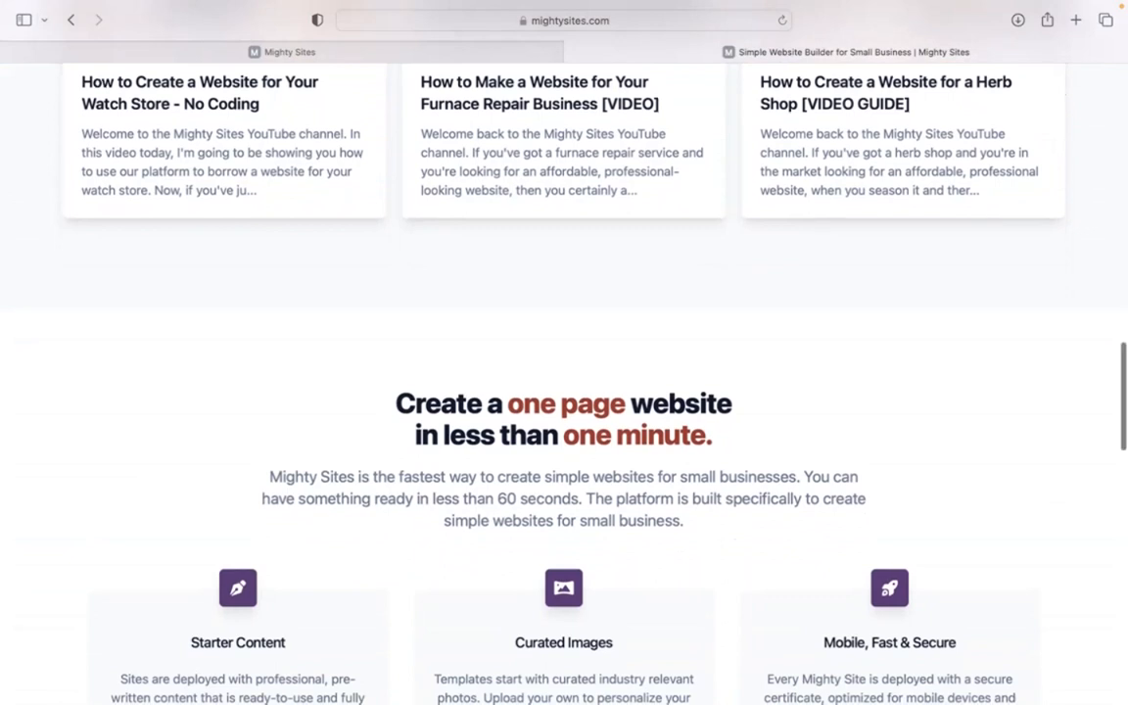
{"action": "scroll", "coordinate": [564, 382], "scroll_direction": "down", "scroll_amount": 5}
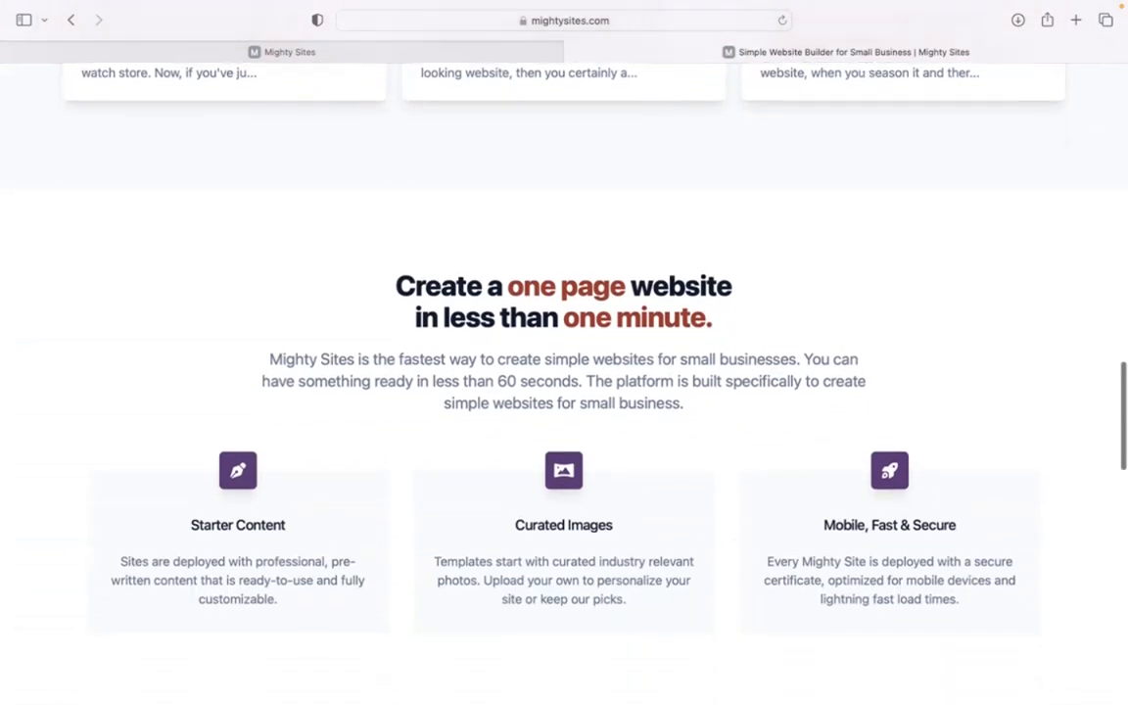
{"action": "scroll", "coordinate": [564, 382], "scroll_direction": "down", "scroll_amount": 1}
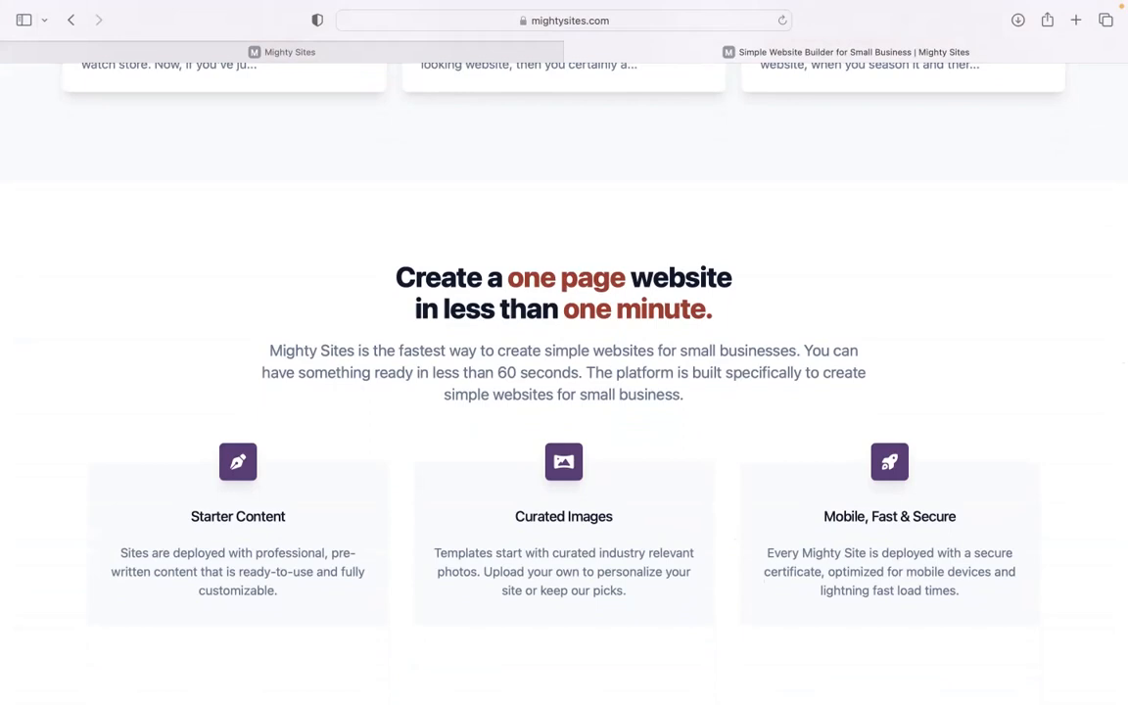
{"action": "scroll", "coordinate": [565, 382], "scroll_direction": "down", "scroll_amount": 3}
{"action": "scroll", "coordinate": [564, 382], "scroll_direction": "down", "scroll_amount": 5}
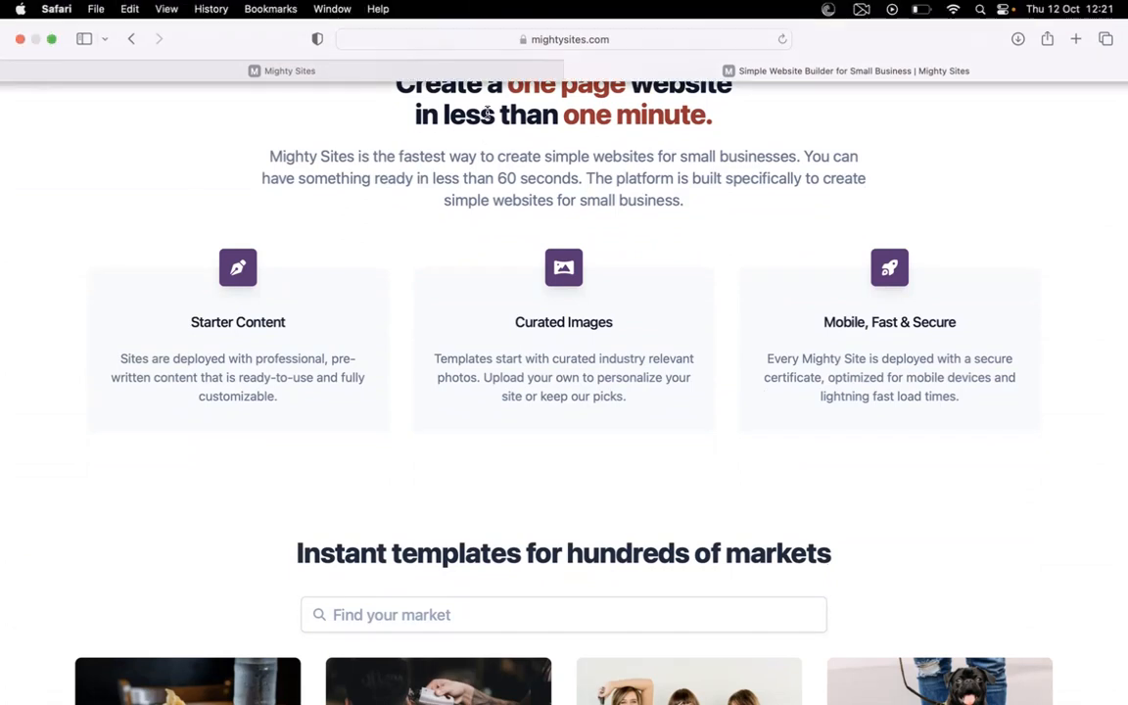
{"action": "left_click", "coordinate": [495, 72]}
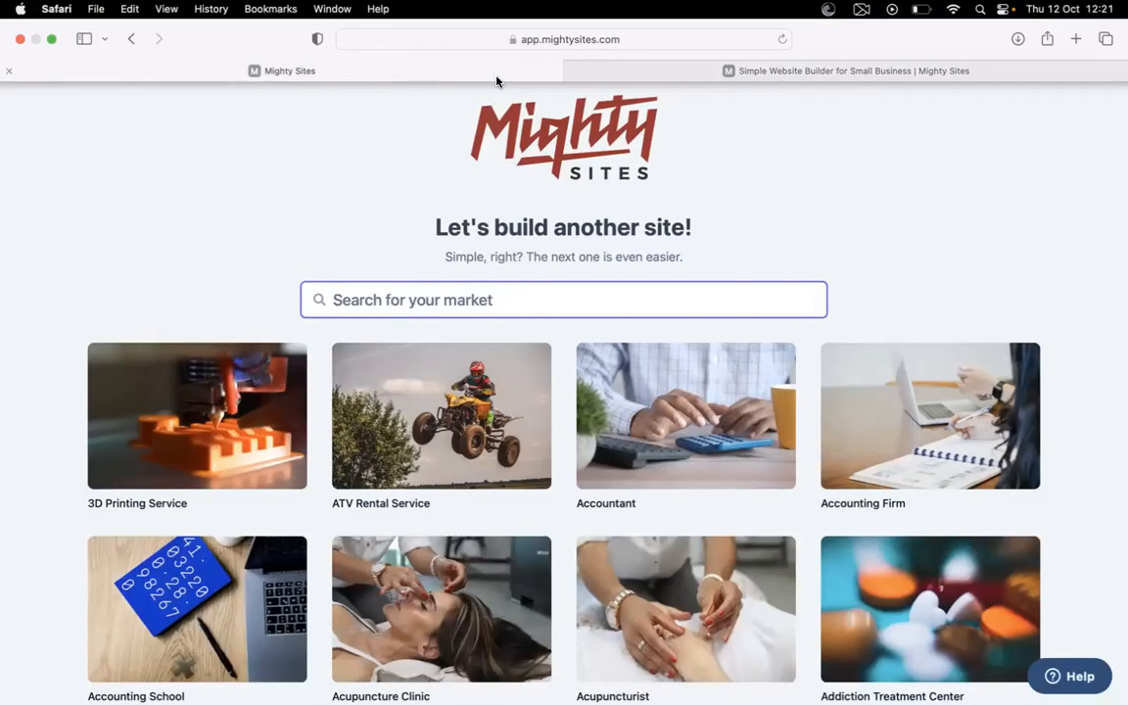
Search the market templates for 'used ca' and choose the Used Car Dealer template
{"action": "left_click", "coordinate": [330, 154]}
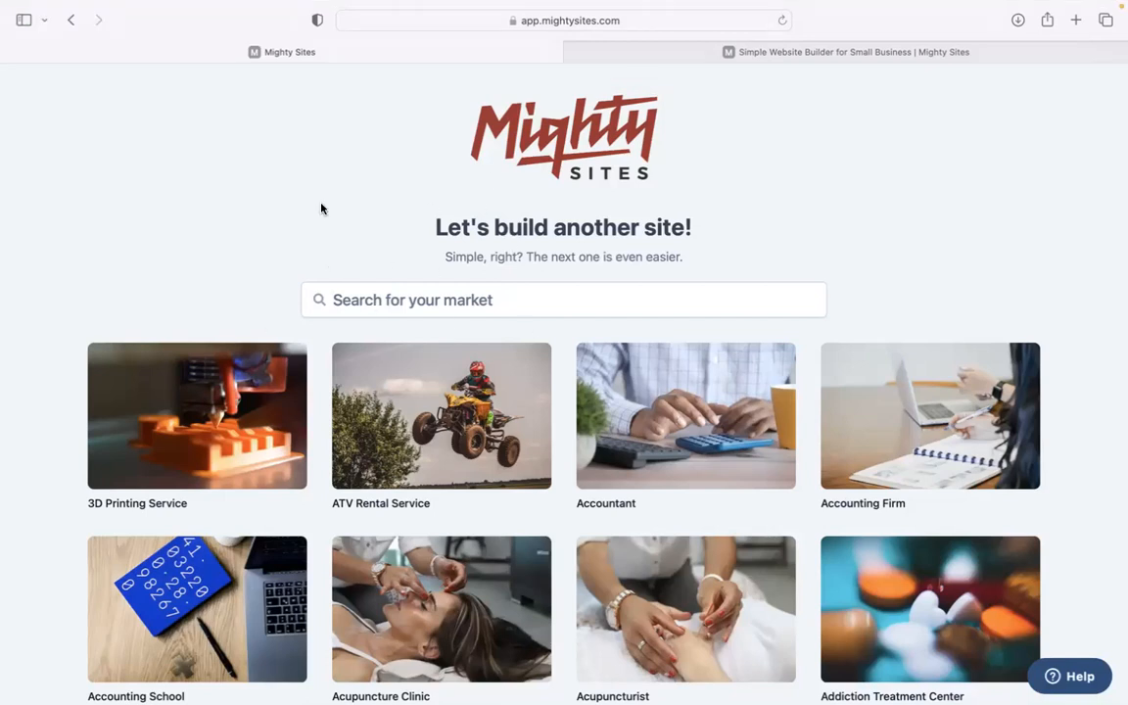
{"action": "scroll", "coordinate": [321, 208], "scroll_direction": "down", "scroll_amount": 5}
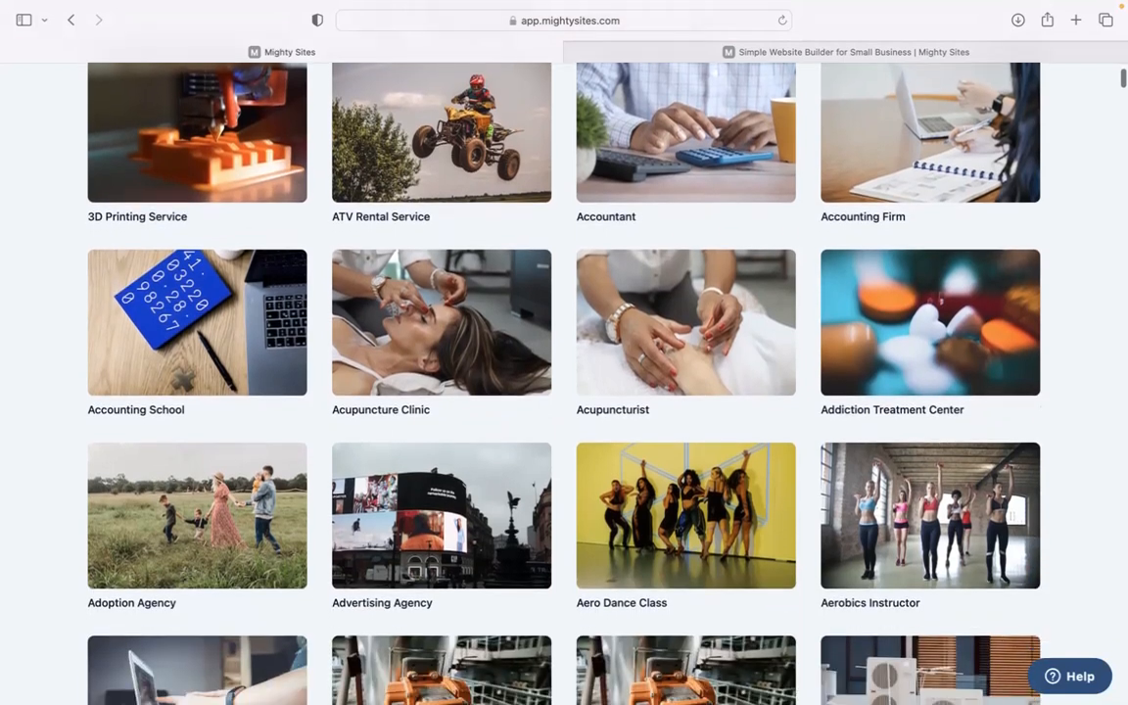
{"action": "scroll", "coordinate": [565, 353], "scroll_direction": "down", "scroll_amount": 10}
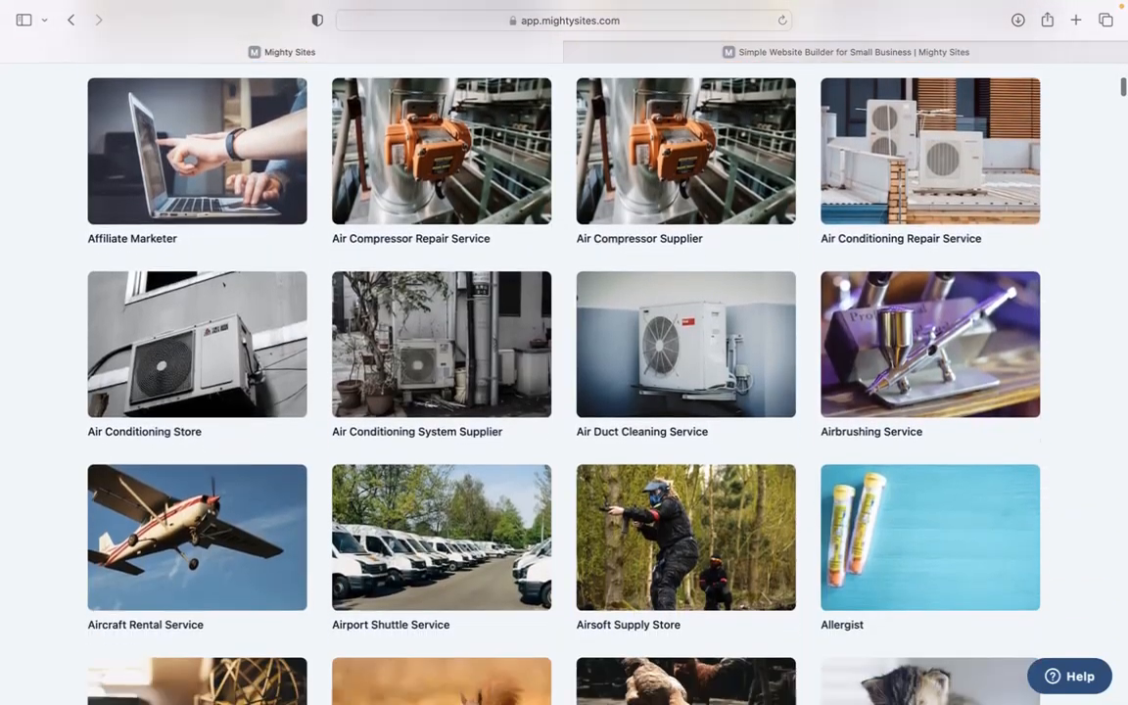
{"action": "scroll", "coordinate": [564, 353], "scroll_direction": "down", "scroll_amount": 5}
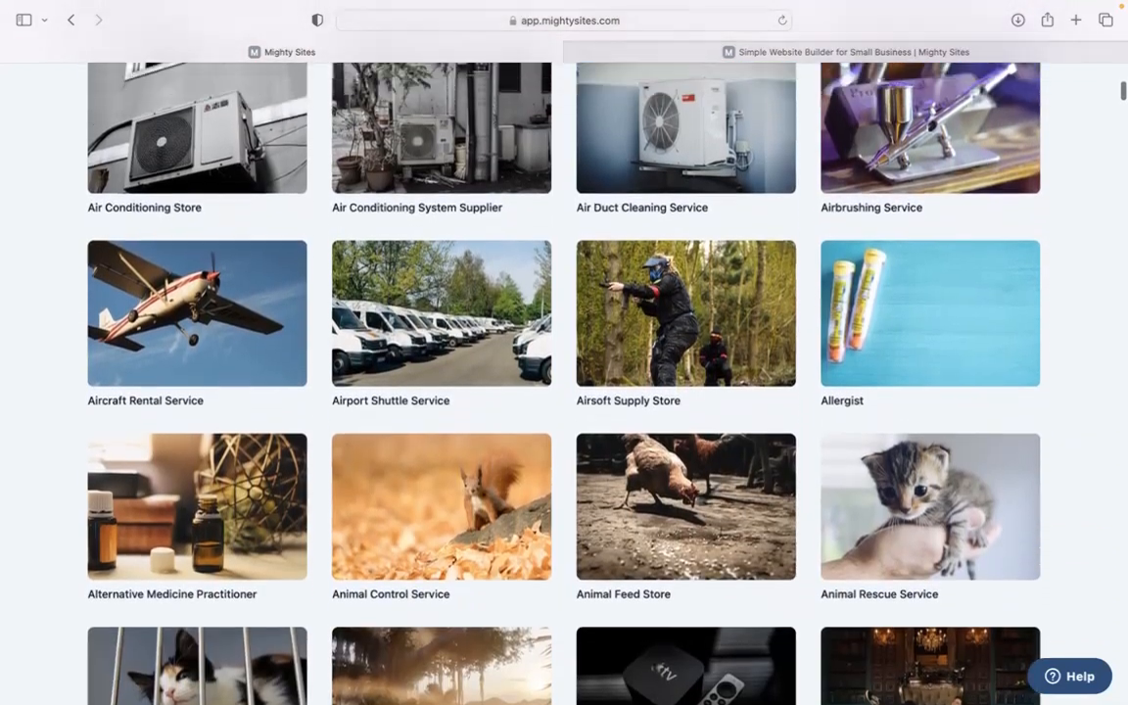
{"action": "scroll", "coordinate": [564, 352], "scroll_direction": "up", "scroll_amount": 20}
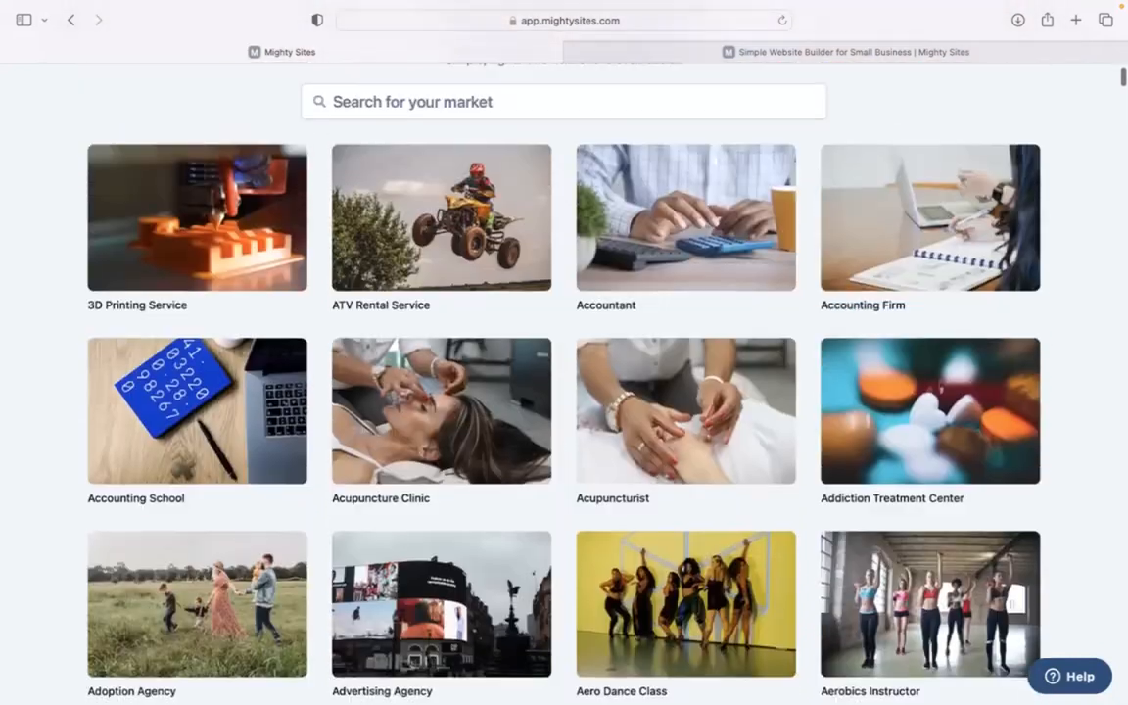
{"action": "scroll", "coordinate": [402, 272], "scroll_direction": "up", "scroll_amount": 3}
{"action": "left_click", "coordinate": [486, 300]}
{"action": "type", "text": "sued ca"}
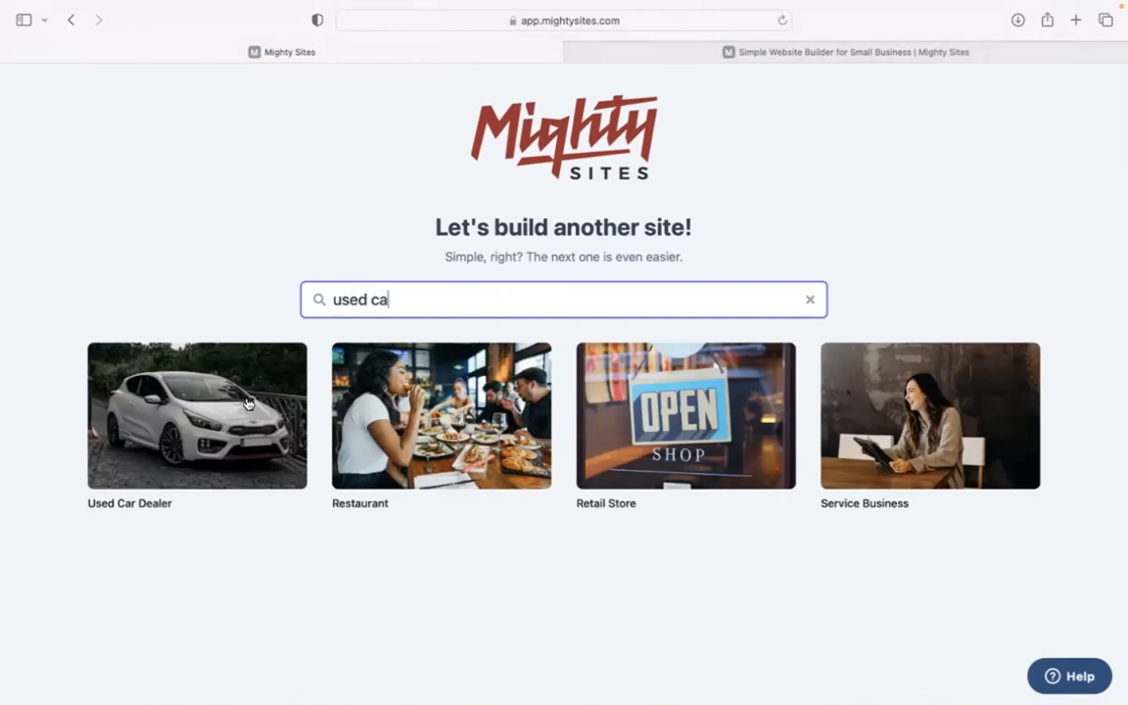
{"action": "left_click", "coordinate": [222, 448]}
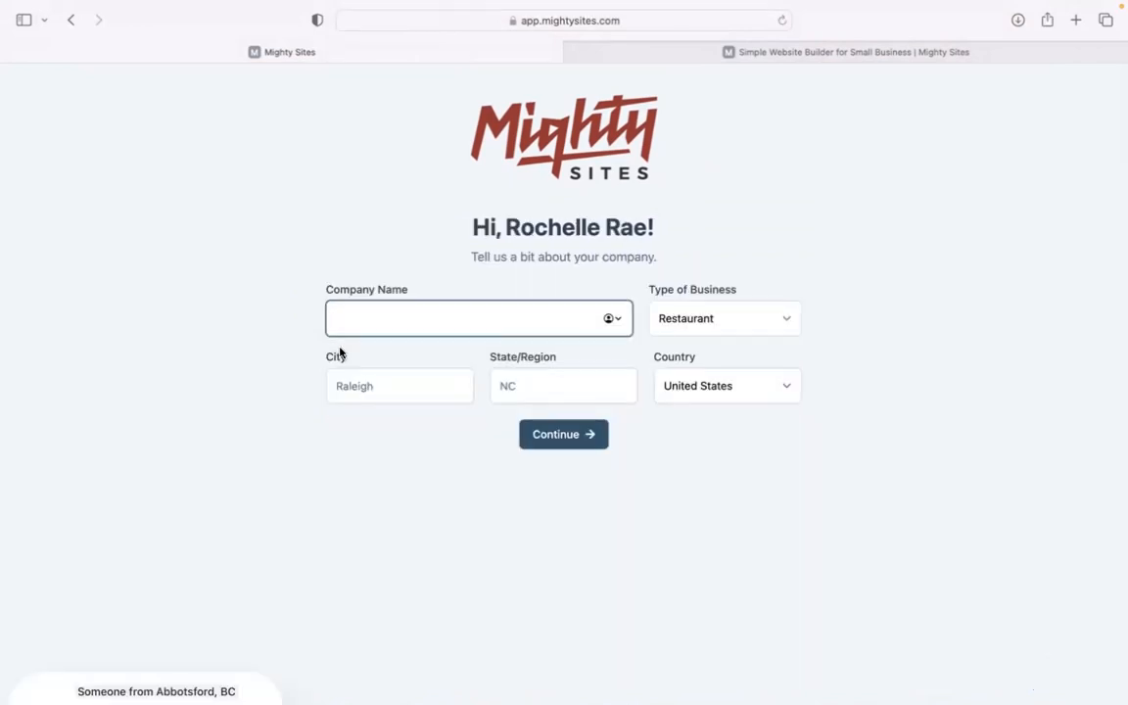
Enter 'Deals on Wheels', Denver, Colorado with a Service business type and continue
{"action": "type", "text": "eals on Wheels"}
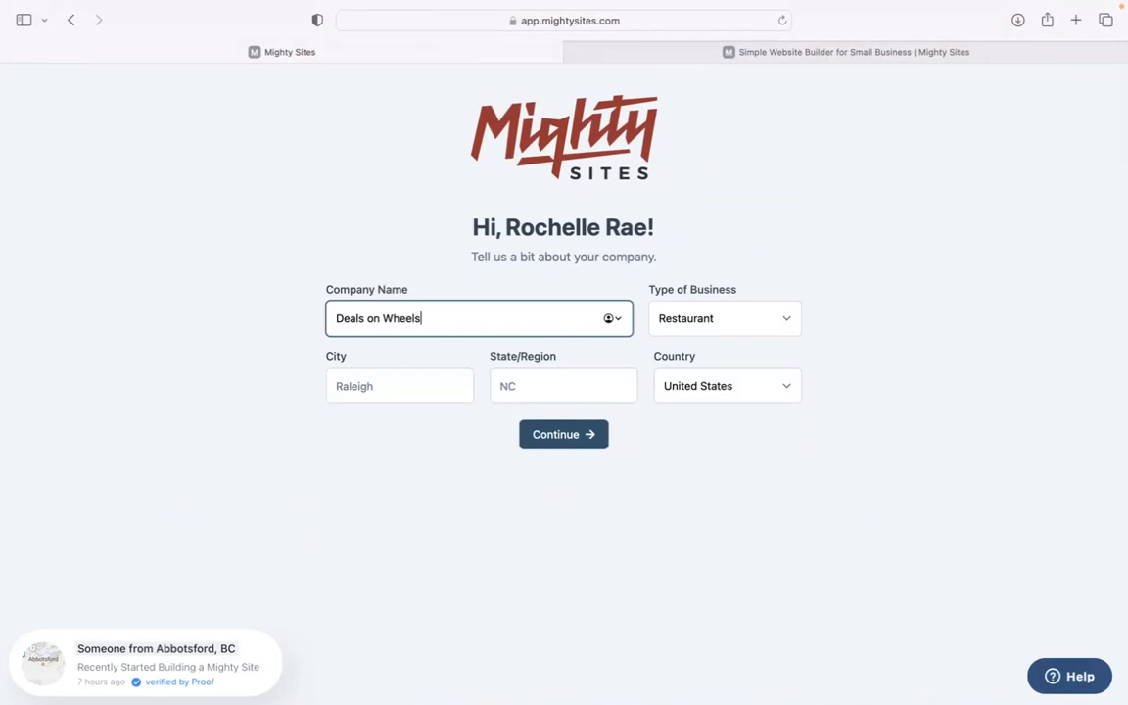
{"action": "left_click", "coordinate": [397, 391]}
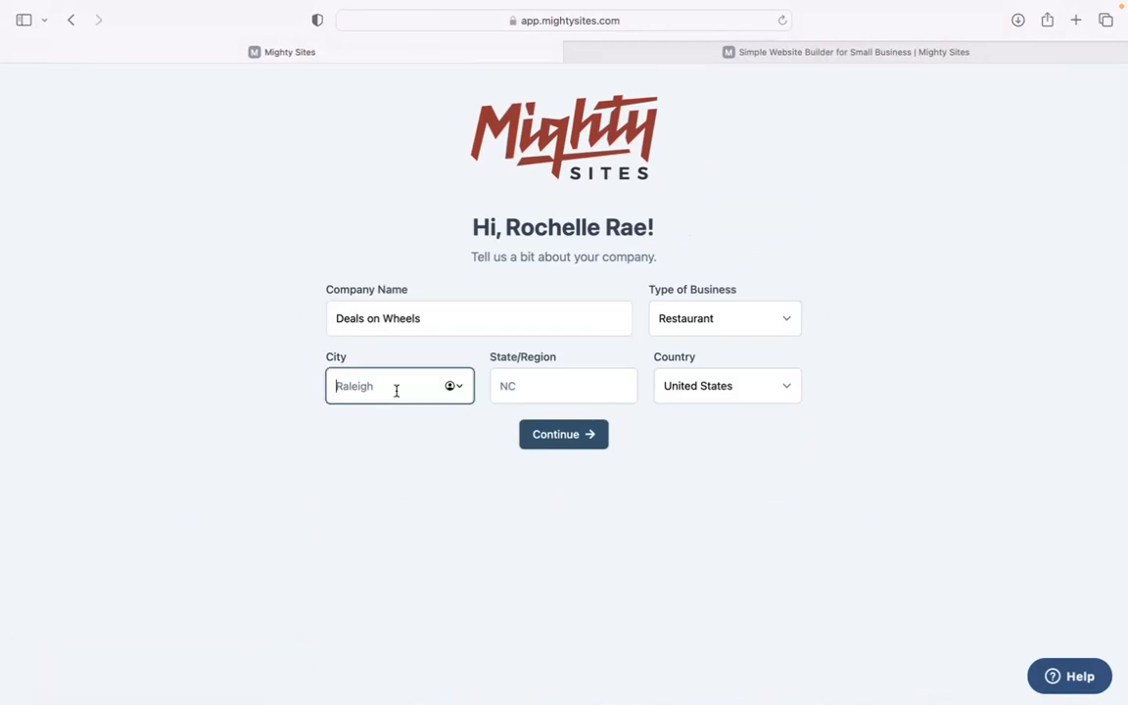
{"action": "type", "text": "Denver"}
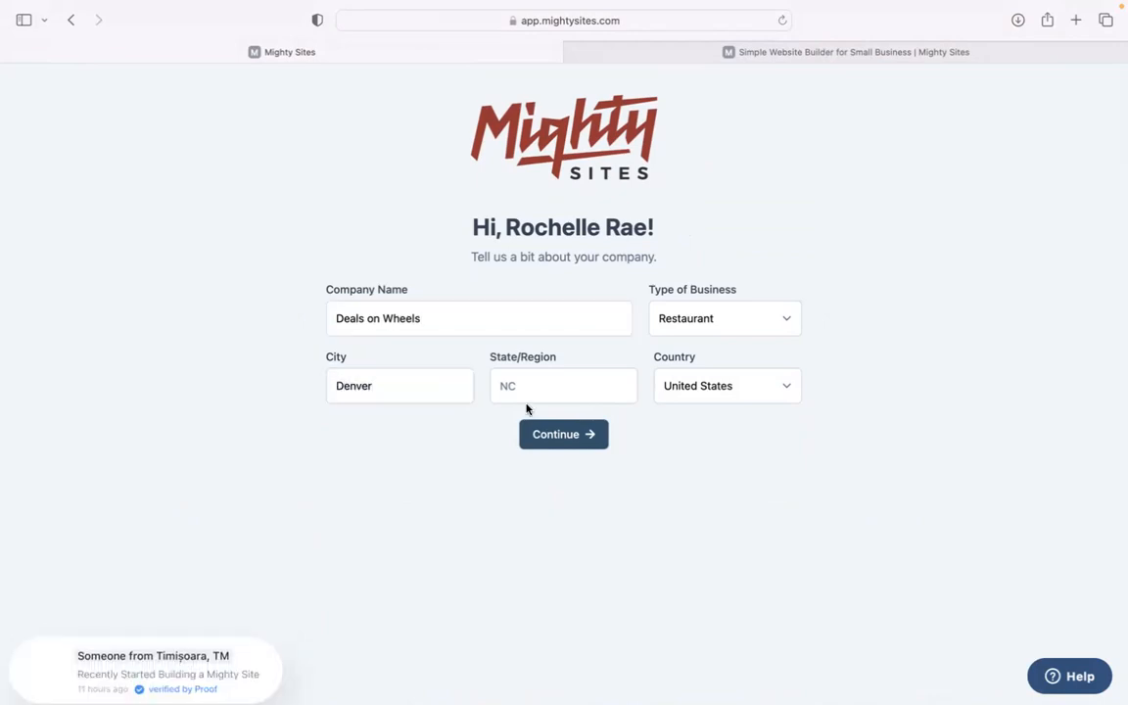
{"action": "left_click", "coordinate": [531, 393]}
{"action": "type", "text": "colorado"}
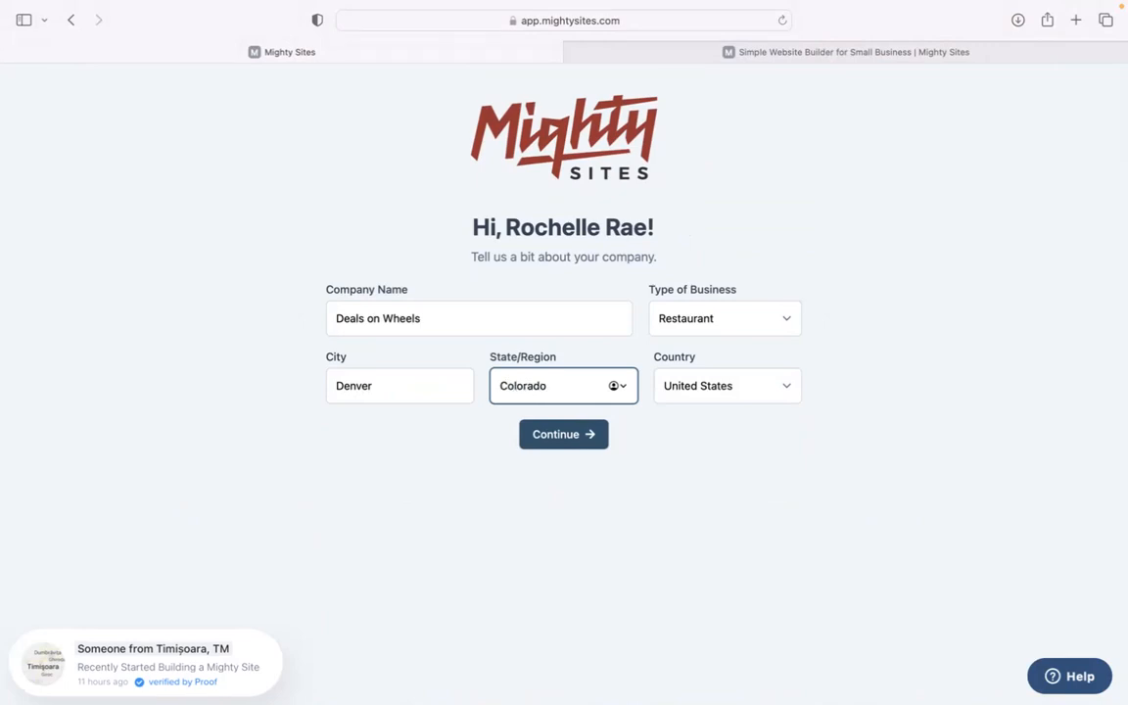
{"action": "left_click", "coordinate": [739, 305]}
{"action": "left_click", "coordinate": [736, 343]}
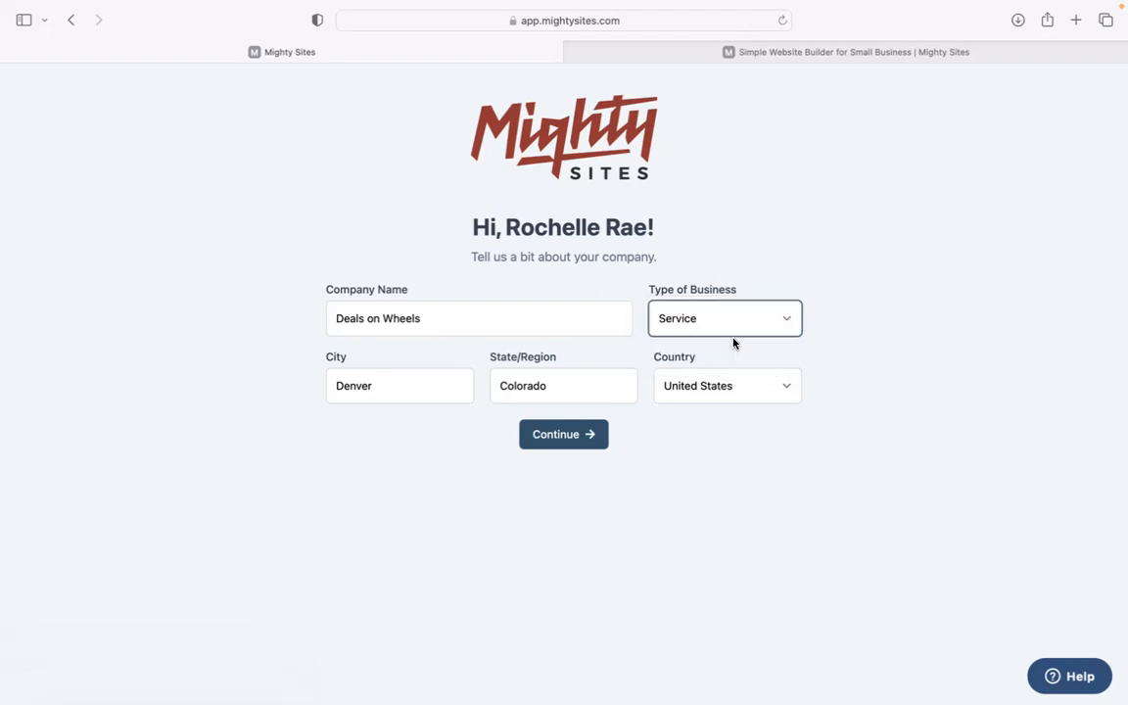
{"action": "left_click", "coordinate": [582, 433]}
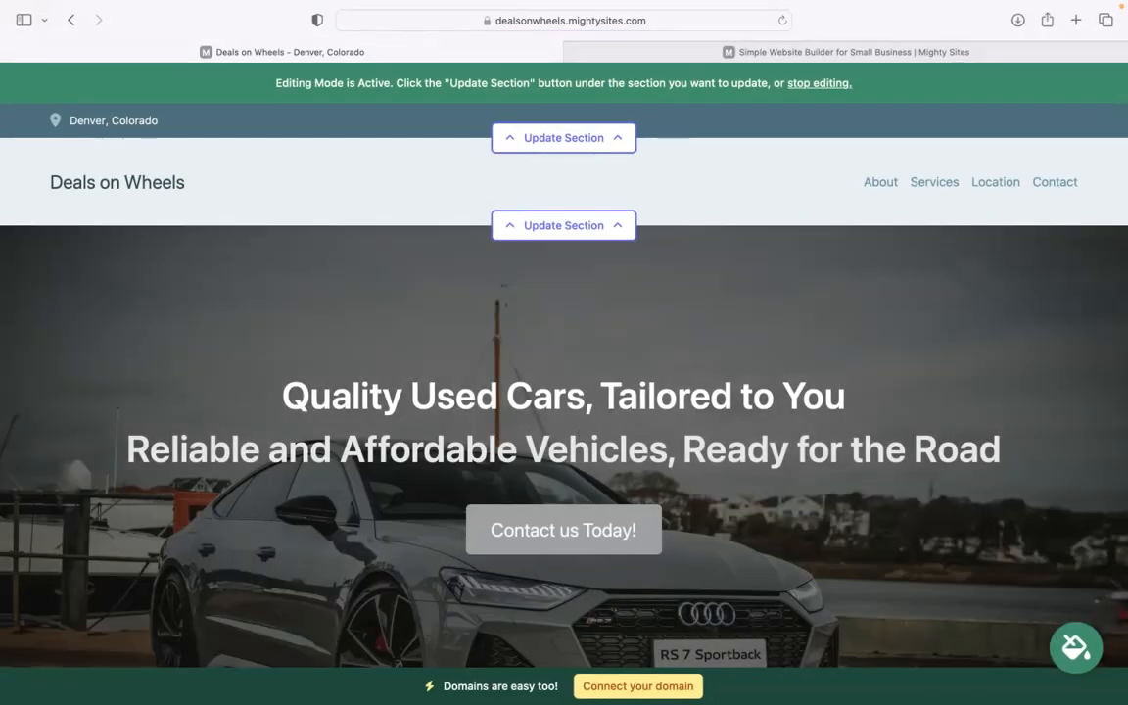
{"action": "scroll", "coordinate": [581, 432], "scroll_direction": "down", "scroll_amount": 5}
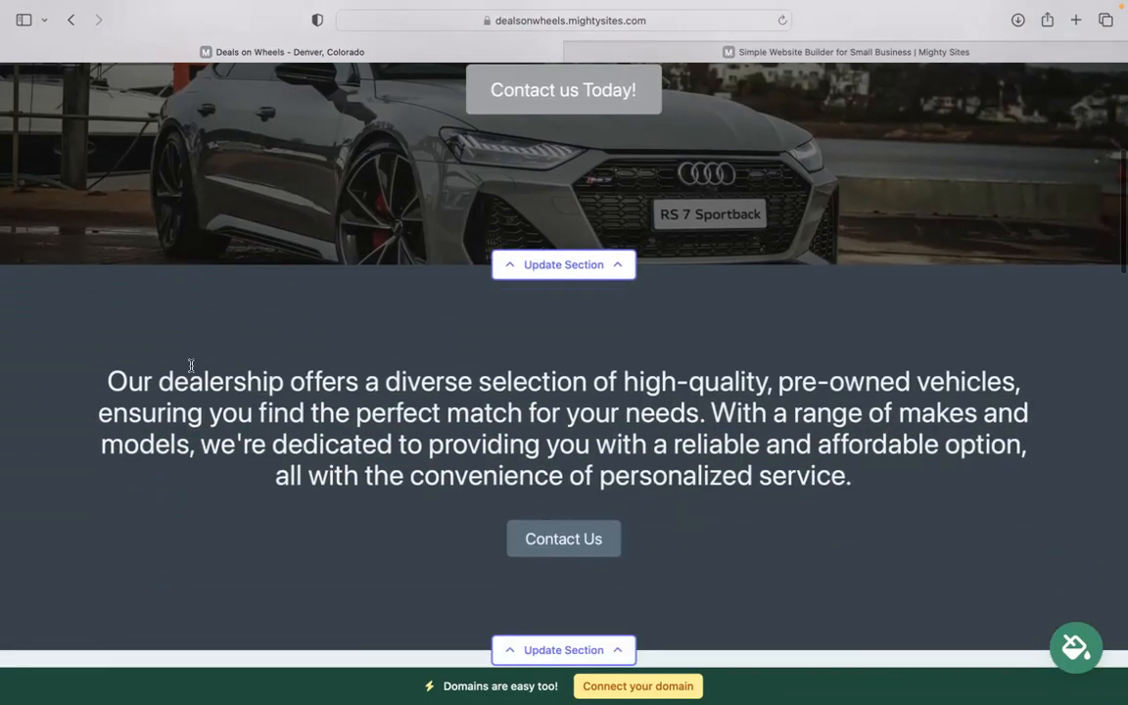
{"action": "left_click_drag", "start_coordinate": [103, 382], "coordinate": [999, 447]}
{"action": "left_click", "coordinate": [959, 479]}
{"action": "scroll", "coordinate": [959, 479], "scroll_direction": "up", "scroll_amount": 4}
{"action": "scroll", "coordinate": [959, 479], "scroll_direction": "down", "scroll_amount": 3}
{"action": "scroll", "coordinate": [762, 260], "scroll_direction": "down", "scroll_amount": 9}
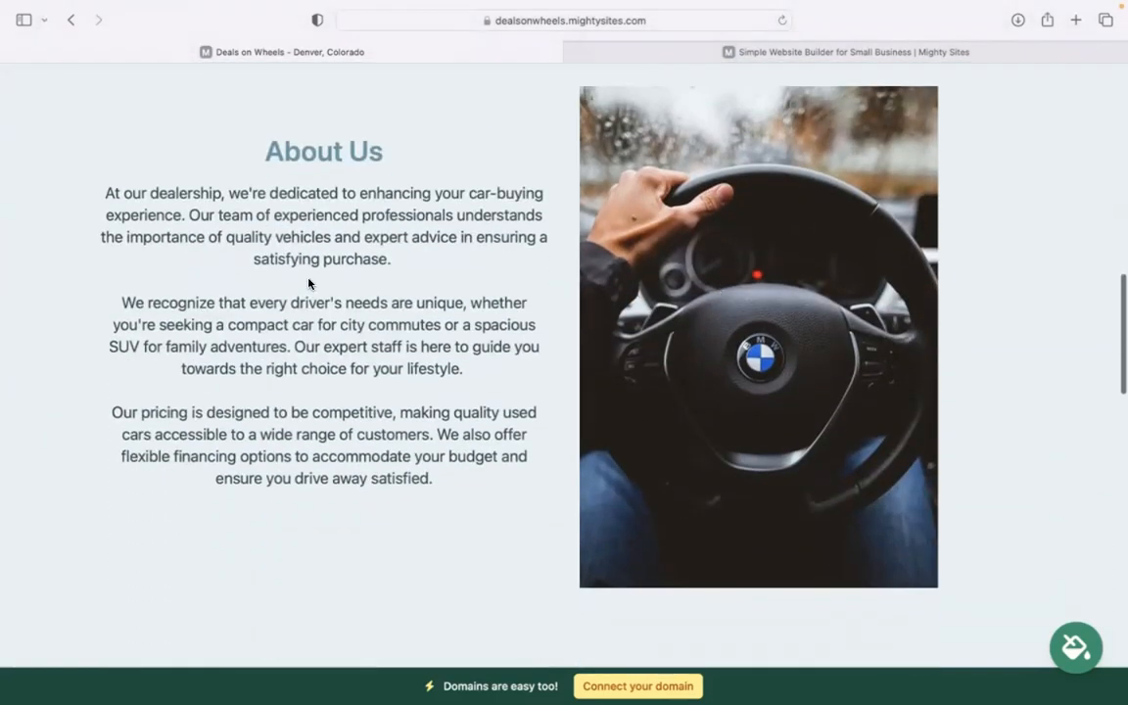
{"action": "scroll", "coordinate": [308, 283], "scroll_direction": "down", "scroll_amount": 5}
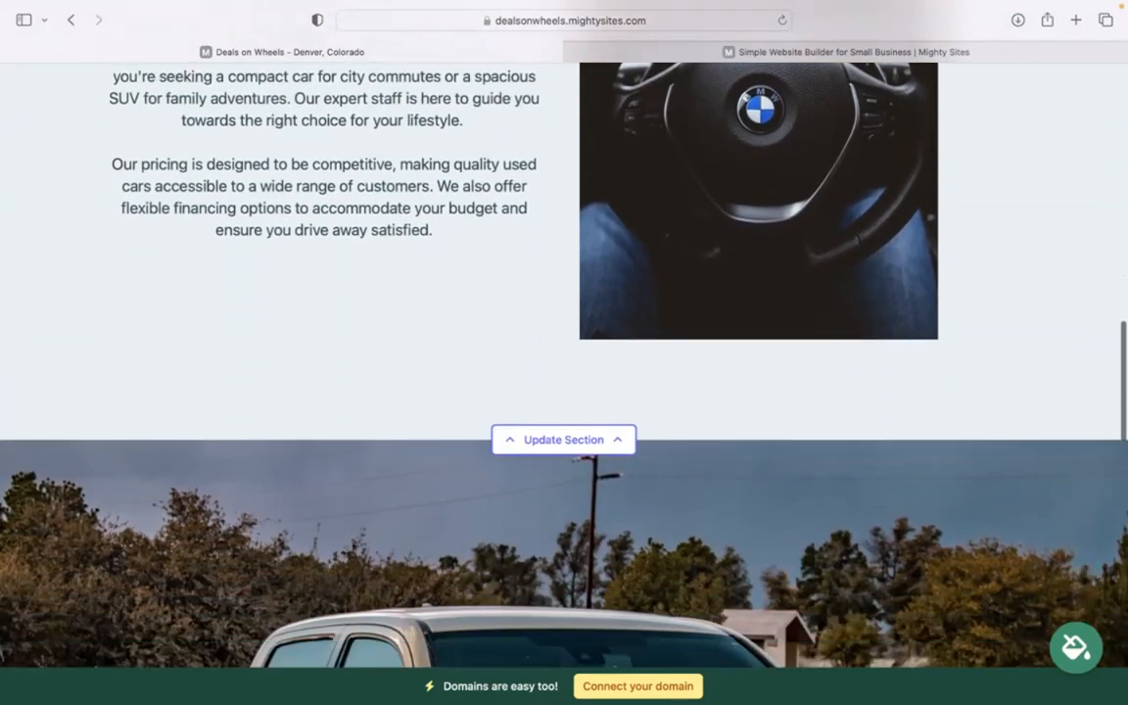
{"action": "scroll", "coordinate": [564, 353], "scroll_direction": "down", "scroll_amount": 4}
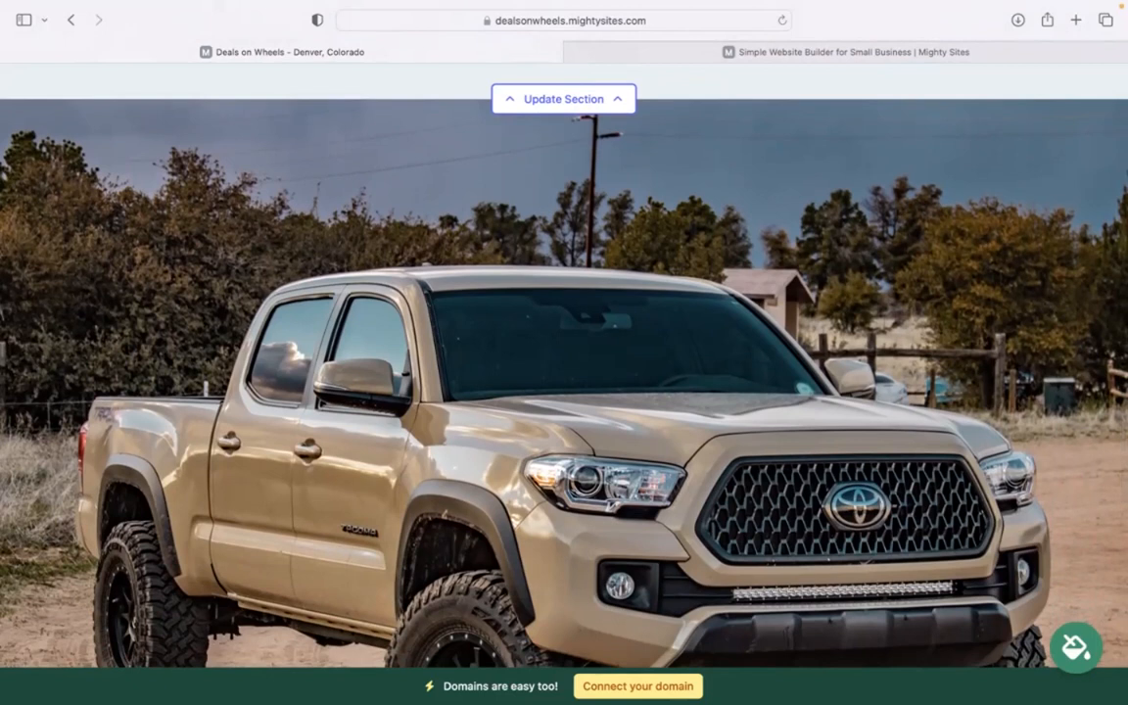
{"action": "scroll", "coordinate": [565, 353], "scroll_direction": "down", "scroll_amount": 10}
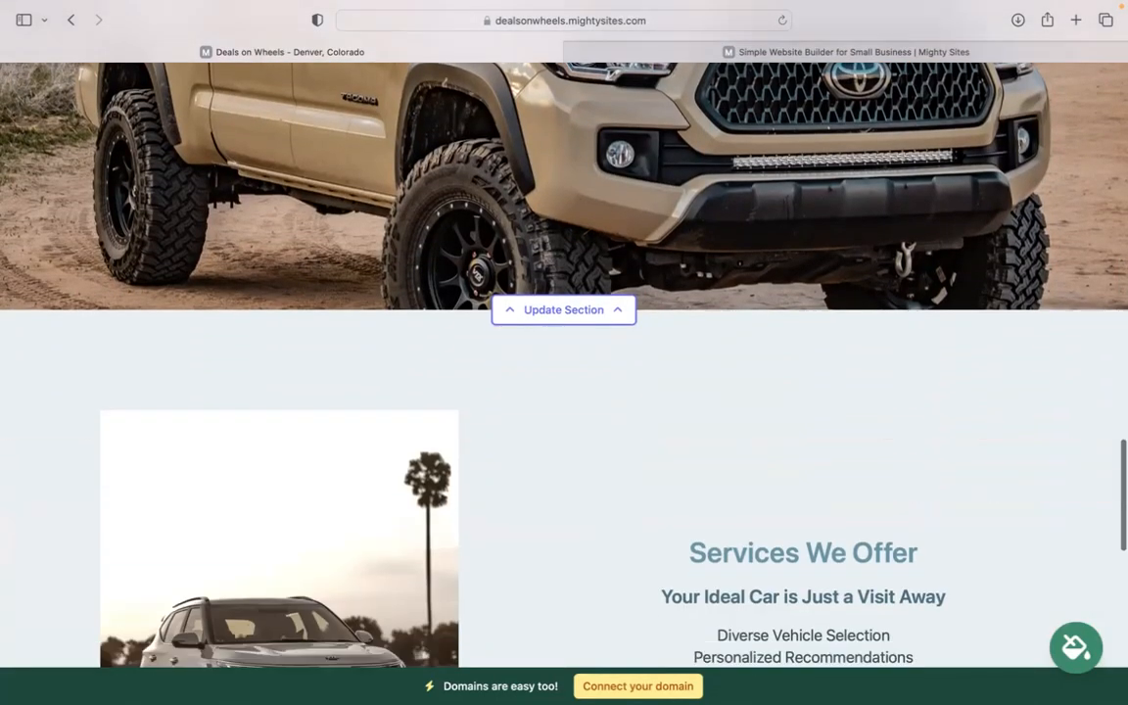
{"action": "scroll", "coordinate": [565, 353], "scroll_direction": "down", "scroll_amount": 1}
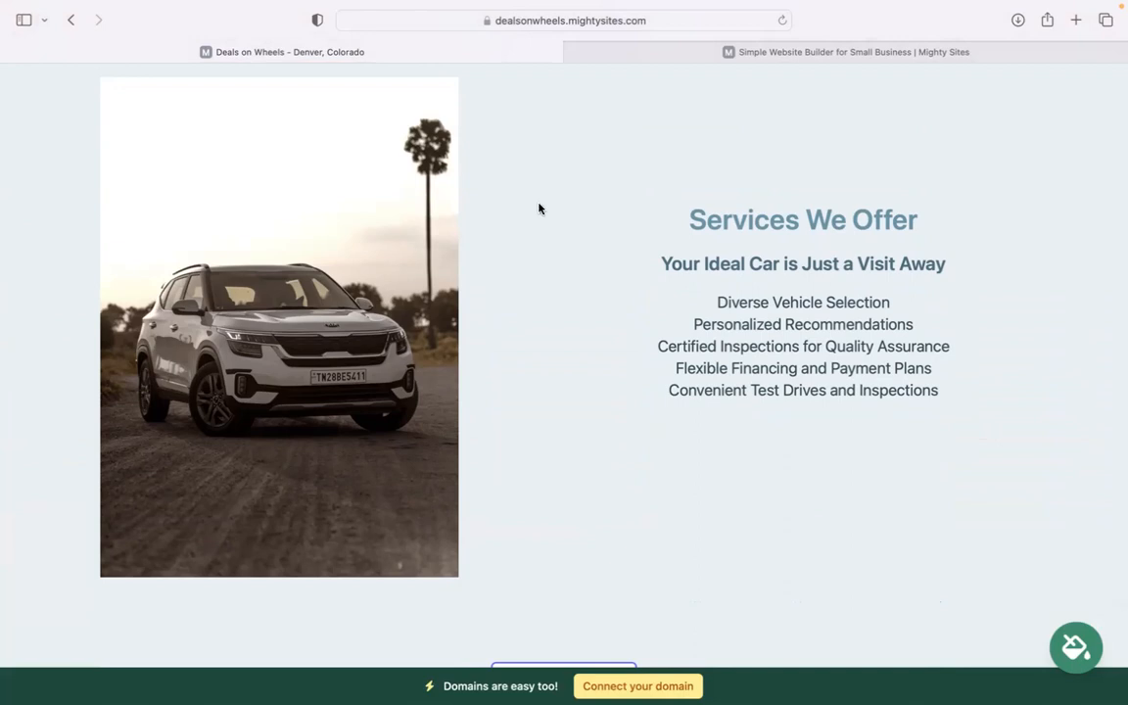
{"action": "left_click_drag", "start_coordinate": [645, 199], "coordinate": [620, 484]}
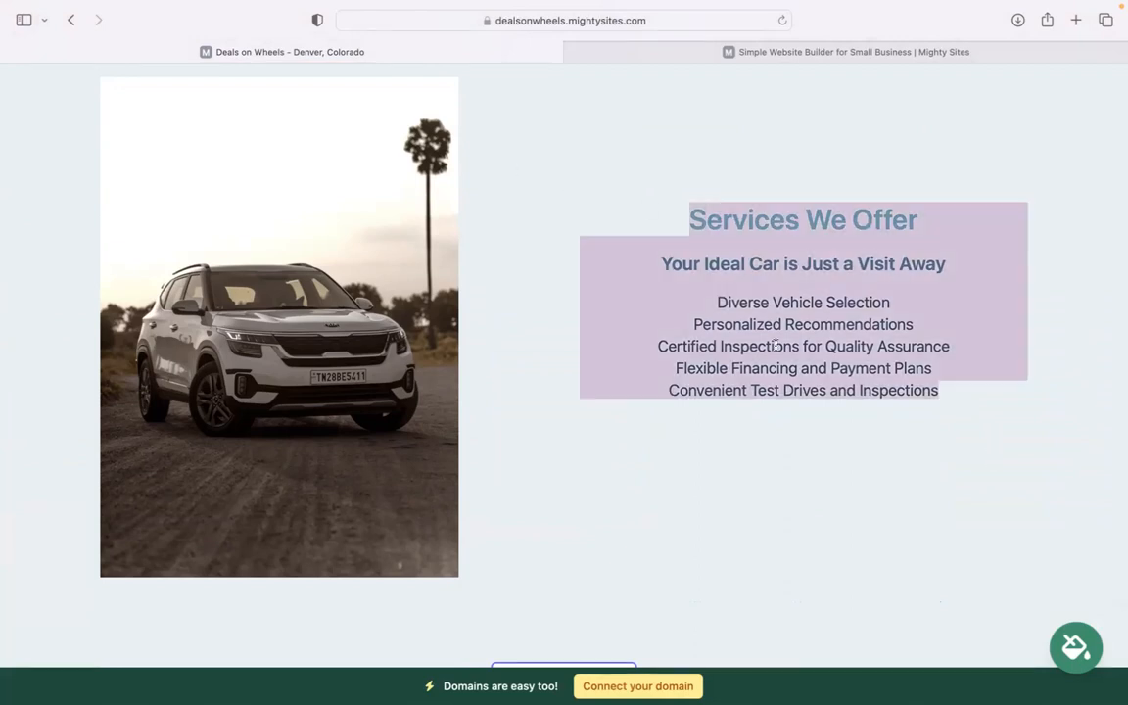
{"action": "scroll", "coordinate": [776, 346], "scroll_direction": "up", "scroll_amount": 15}
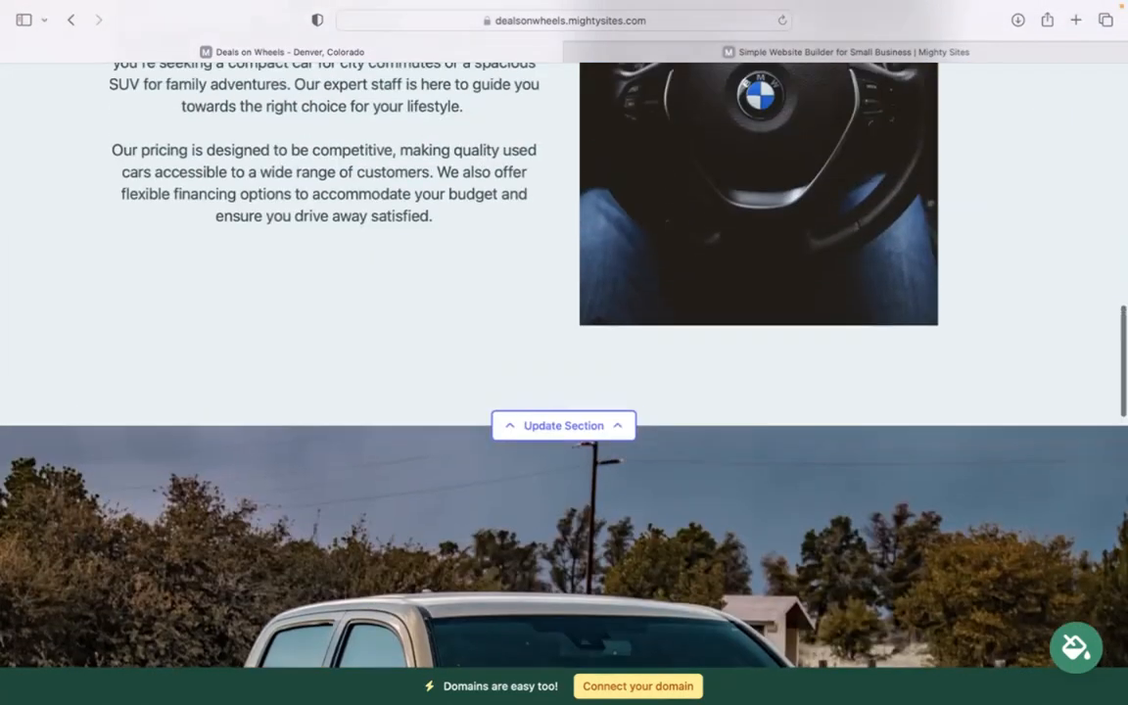
{"action": "scroll", "coordinate": [564, 353], "scroll_direction": "up", "scroll_amount": 3}
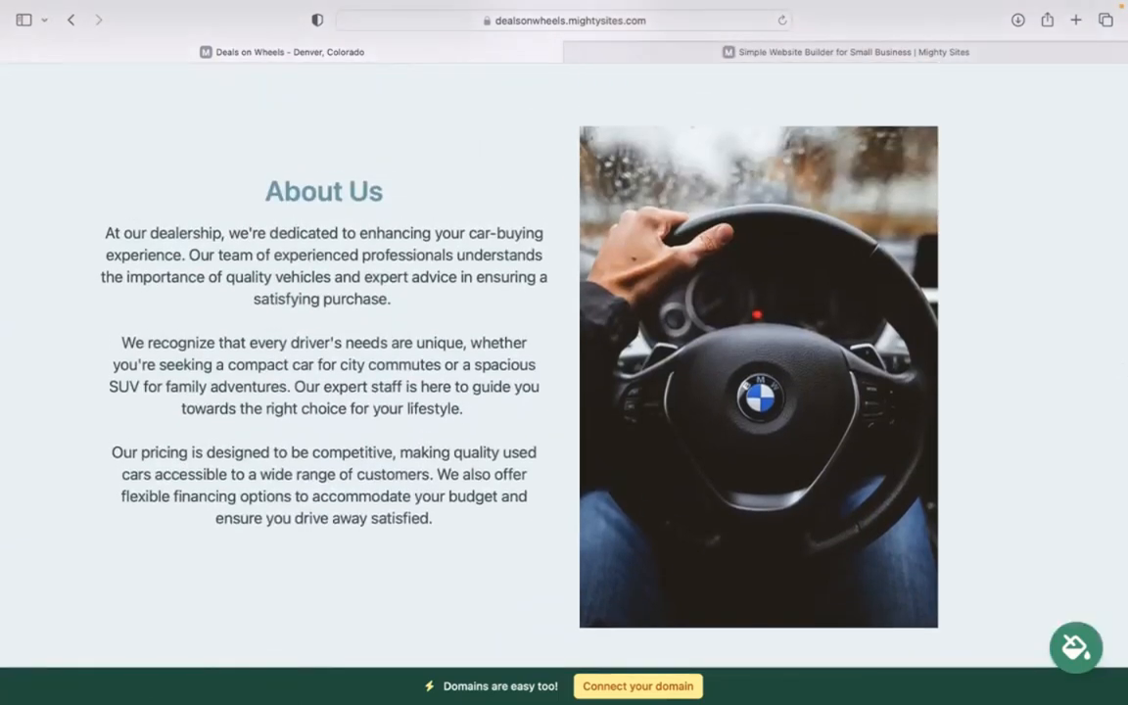
{"action": "scroll", "coordinate": [564, 352], "scroll_direction": "up", "scroll_amount": 4}
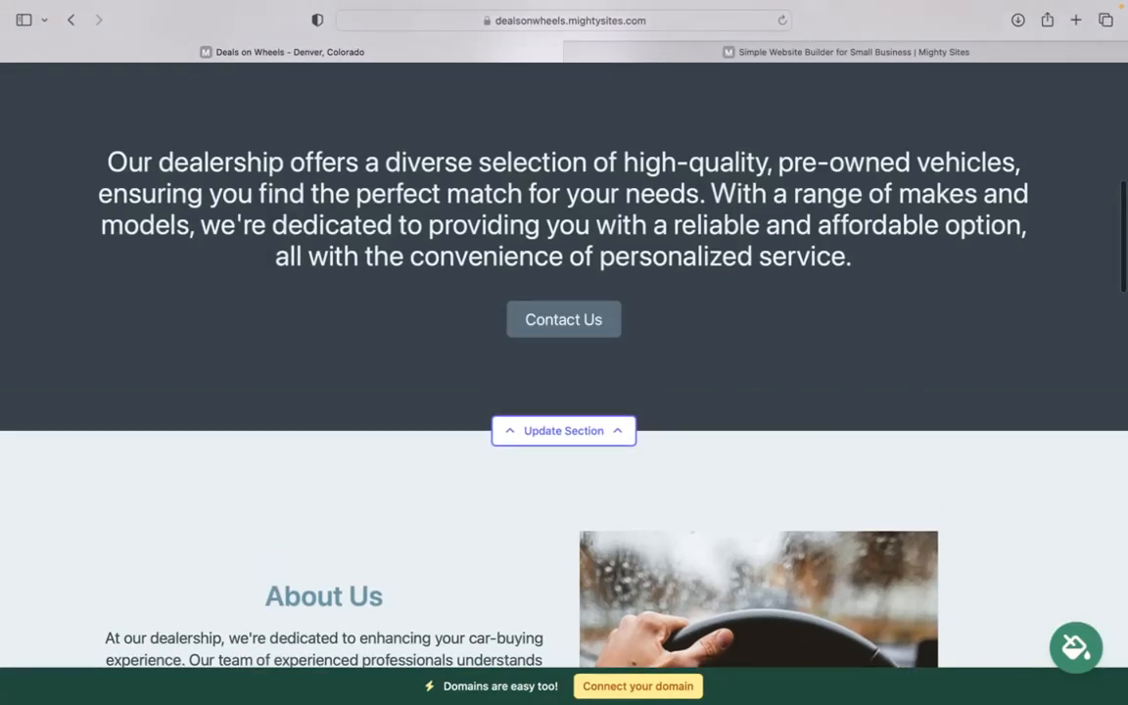
{"action": "scroll", "coordinate": [564, 353], "scroll_direction": "up", "scroll_amount": 3}
{"action": "scroll", "coordinate": [565, 353], "scroll_direction": "up", "scroll_amount": 2}
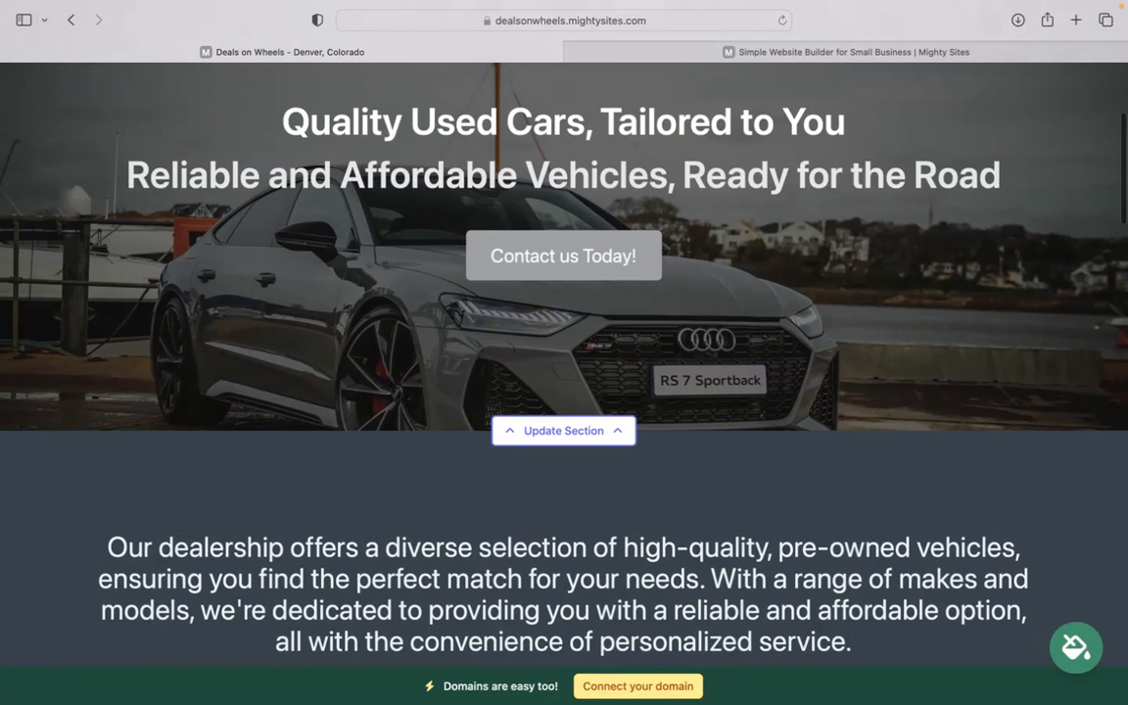
{"action": "scroll", "coordinate": [564, 352], "scroll_direction": "up", "scroll_amount": 2}
{"action": "scroll", "coordinate": [565, 352], "scroll_direction": "up", "scroll_amount": 2}
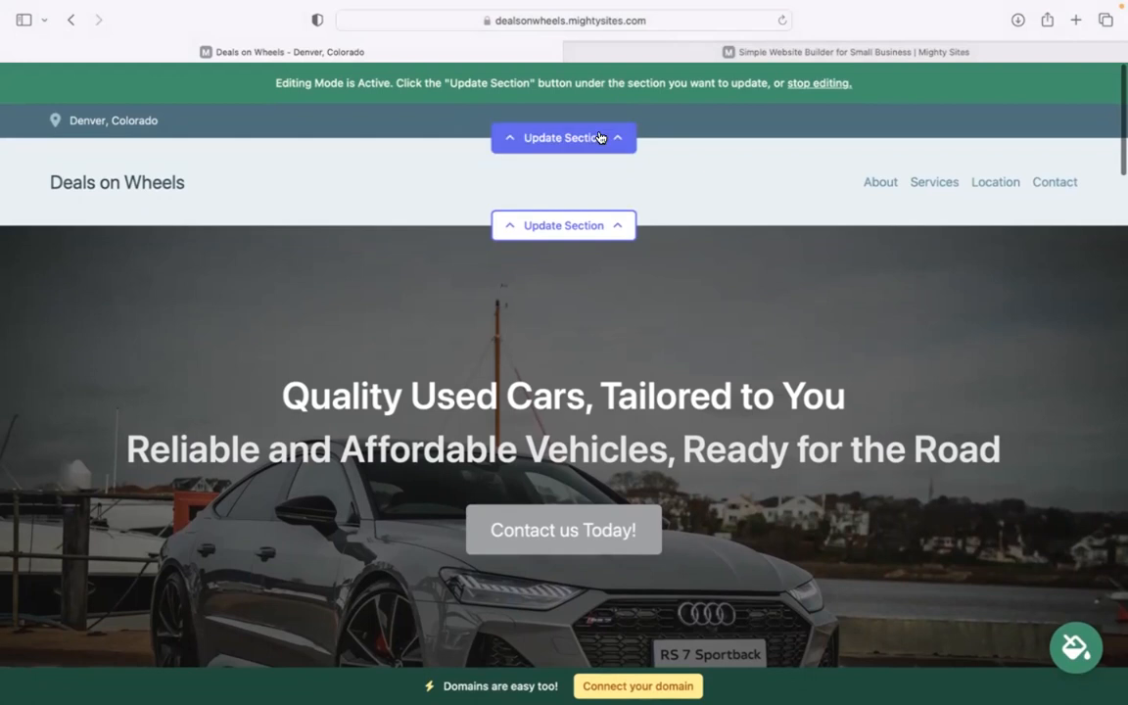
Add the organization's email to the location bar and show it on the site
{"action": "left_click", "coordinate": [605, 137]}
{"action": "left_click", "coordinate": [609, 254]}
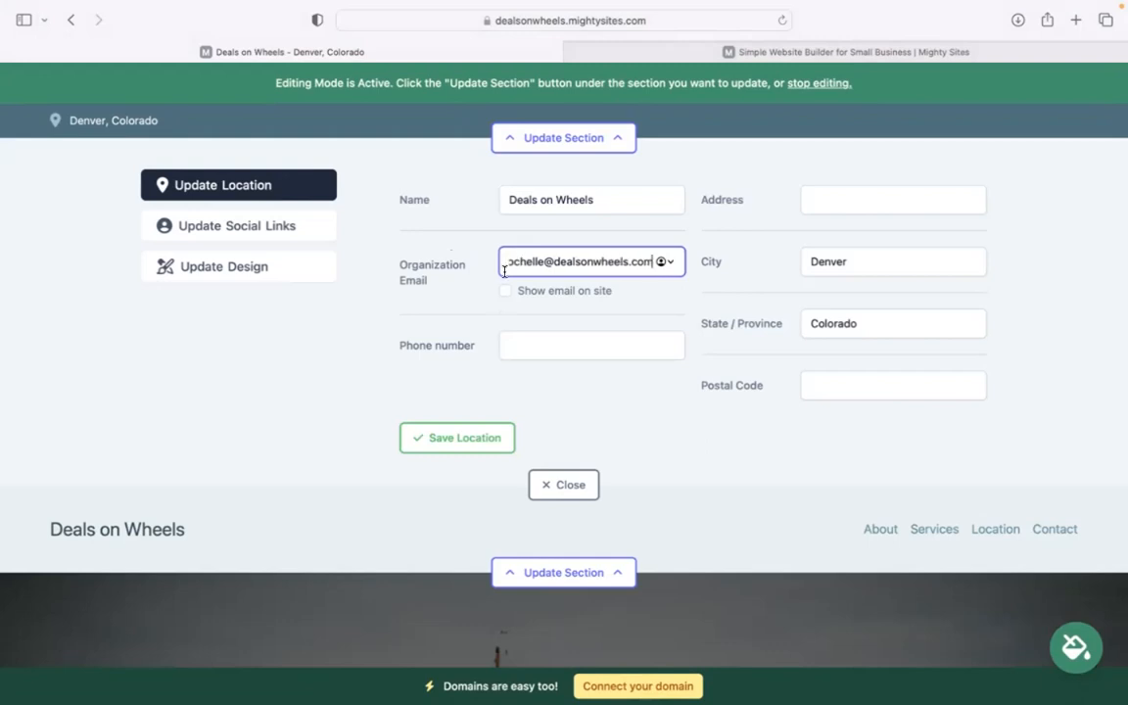
{"action": "left_click", "coordinate": [505, 291]}
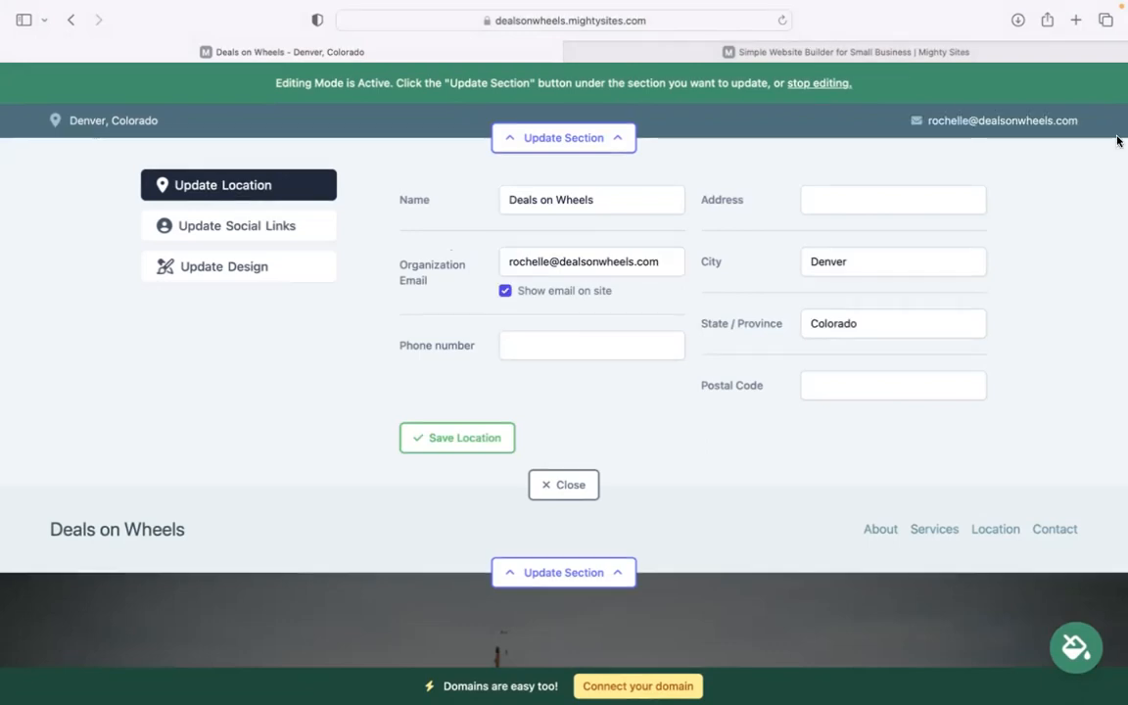
Add the business phone number, street address and postal code, then save the location
{"action": "left_click", "coordinate": [566, 349]}
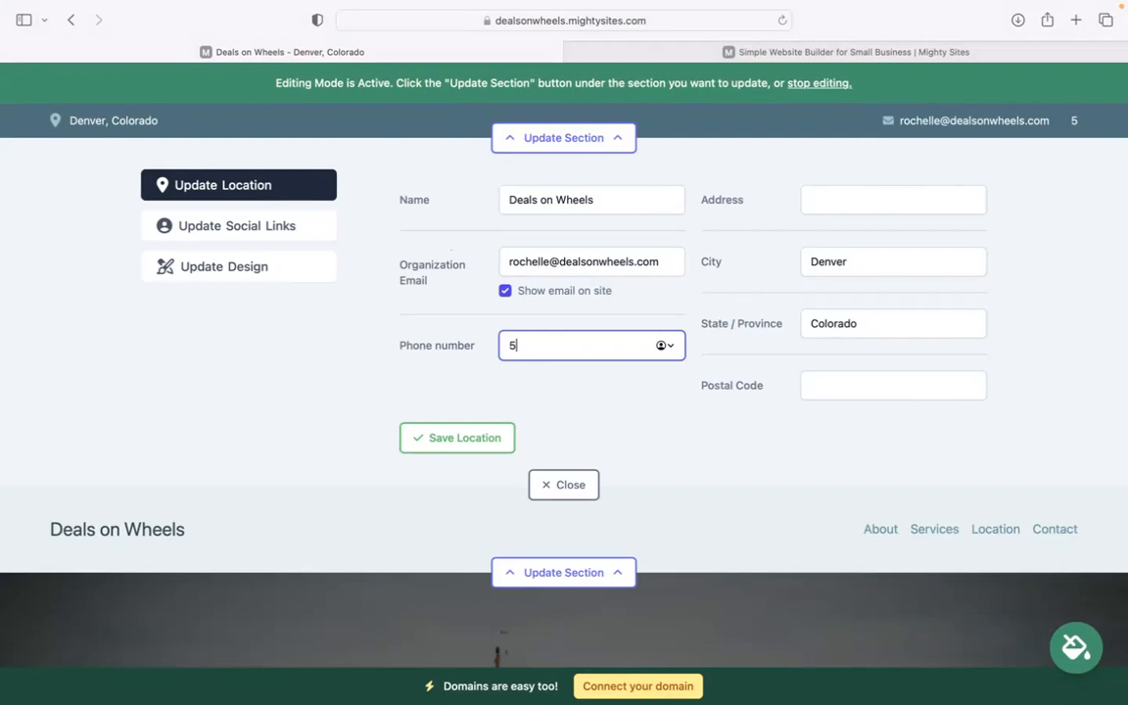
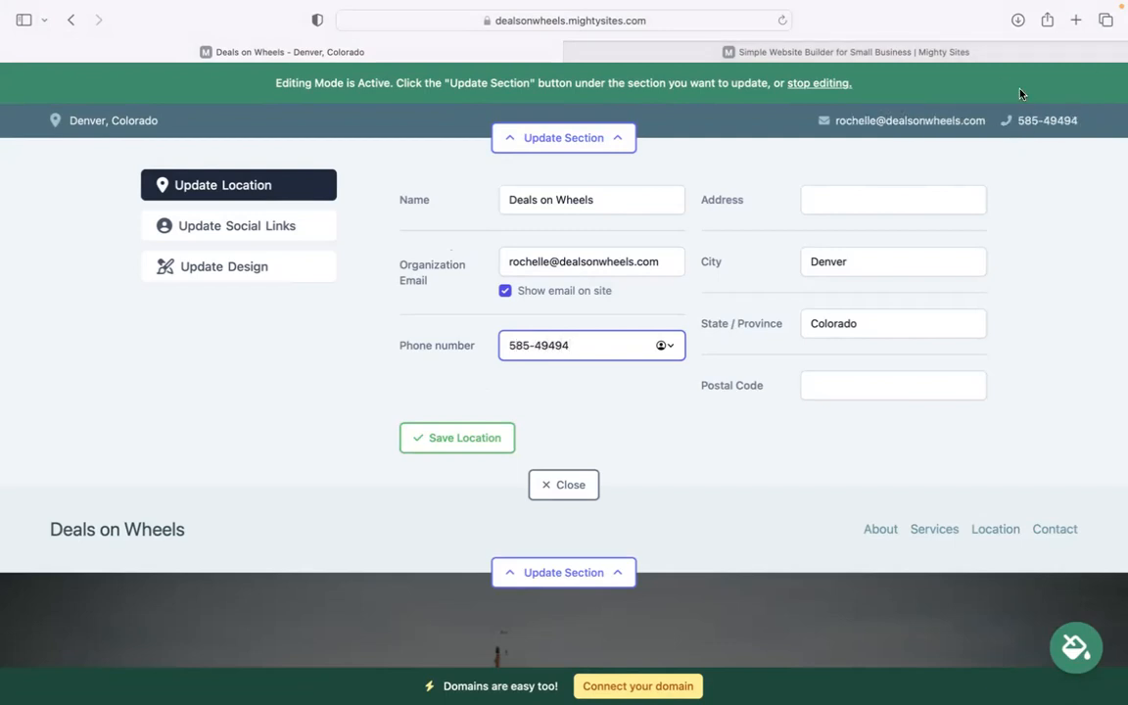
{"action": "left_click", "coordinate": [936, 200]}
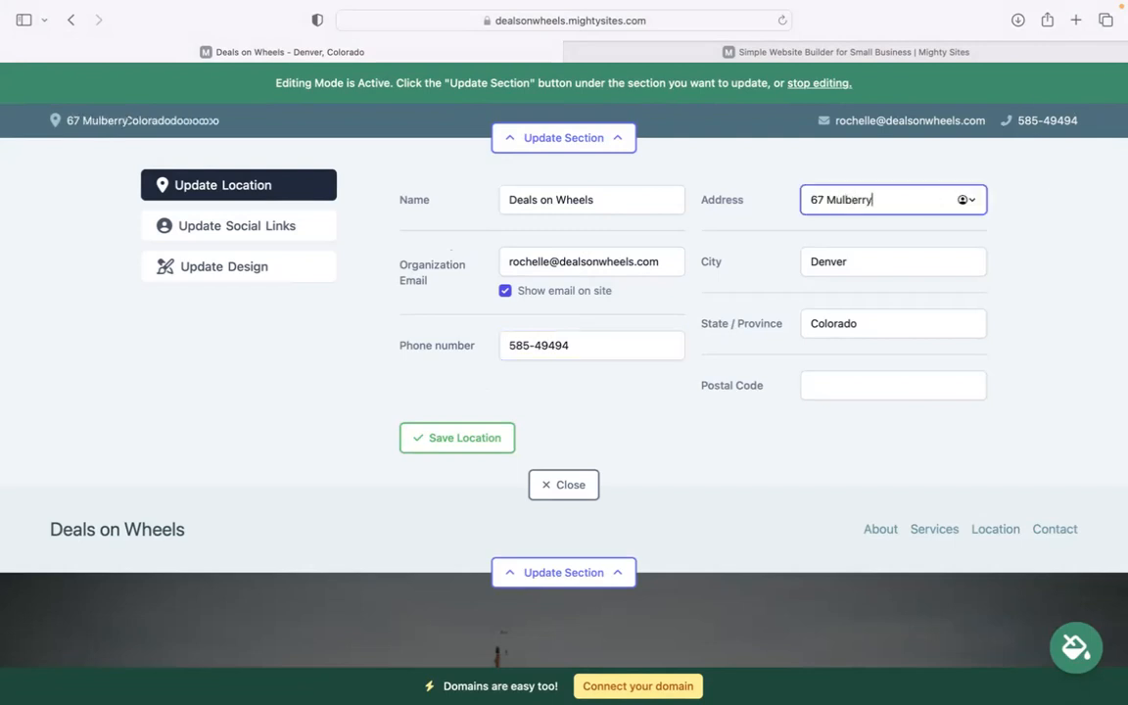
{"action": "left_click", "coordinate": [861, 383]}
{"action": "type", "text": "49383"}
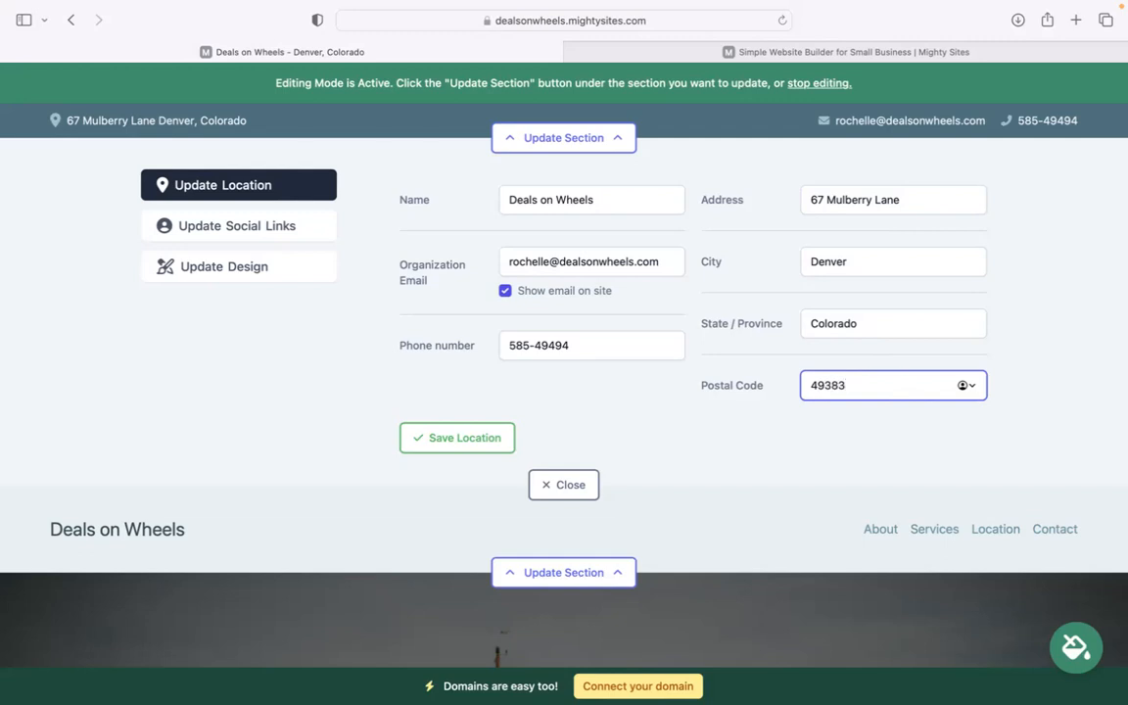
{"action": "left_click", "coordinate": [502, 439]}
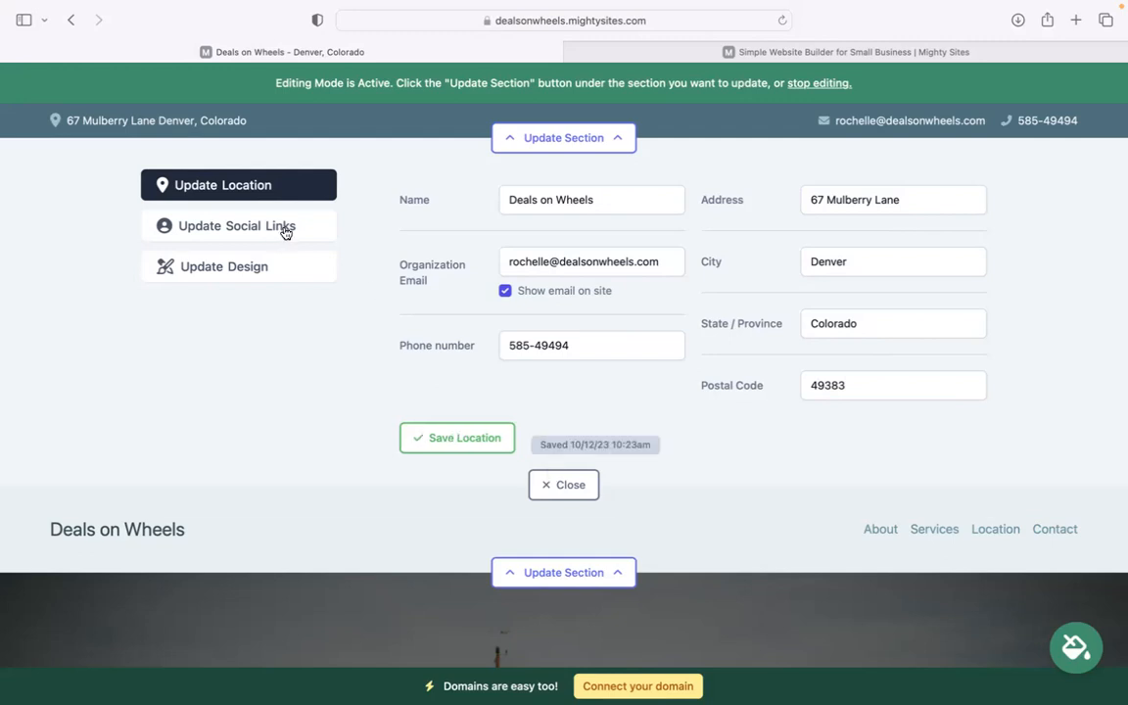
{"action": "left_click", "coordinate": [298, 229]}
Save the business's Instagram handle in the social links and close the editor
{"action": "left_click", "coordinate": [531, 203]}
{"action": "type", "text": "mightysites"}
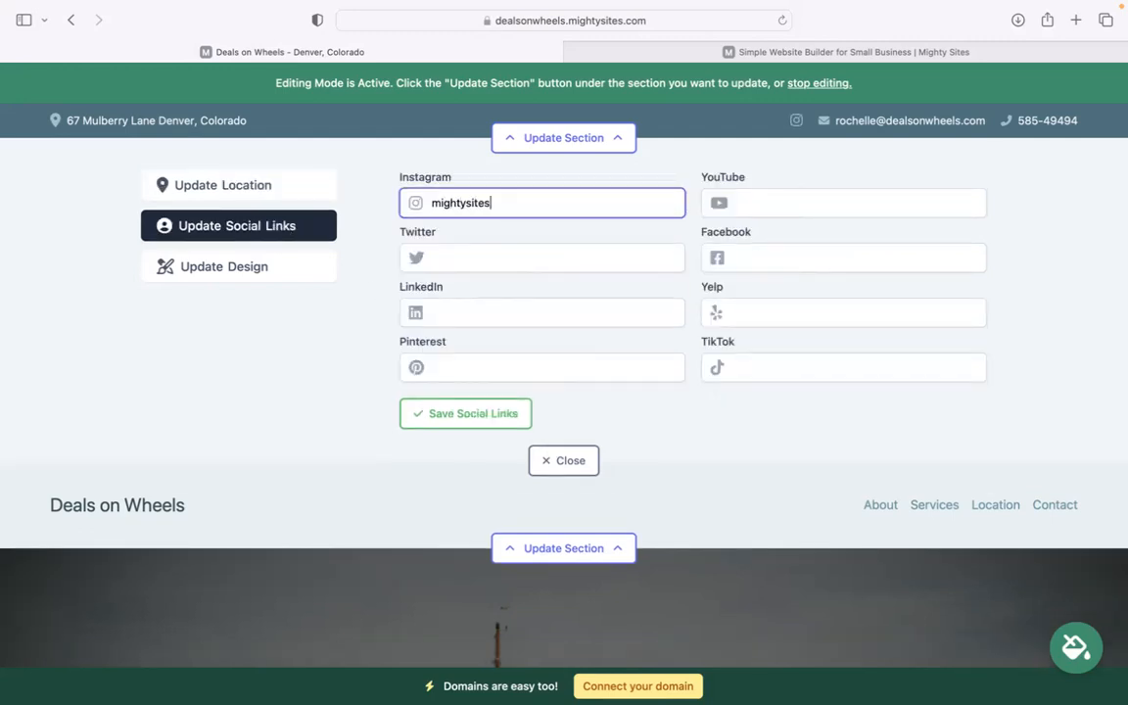
{"action": "left_click", "coordinate": [470, 413]}
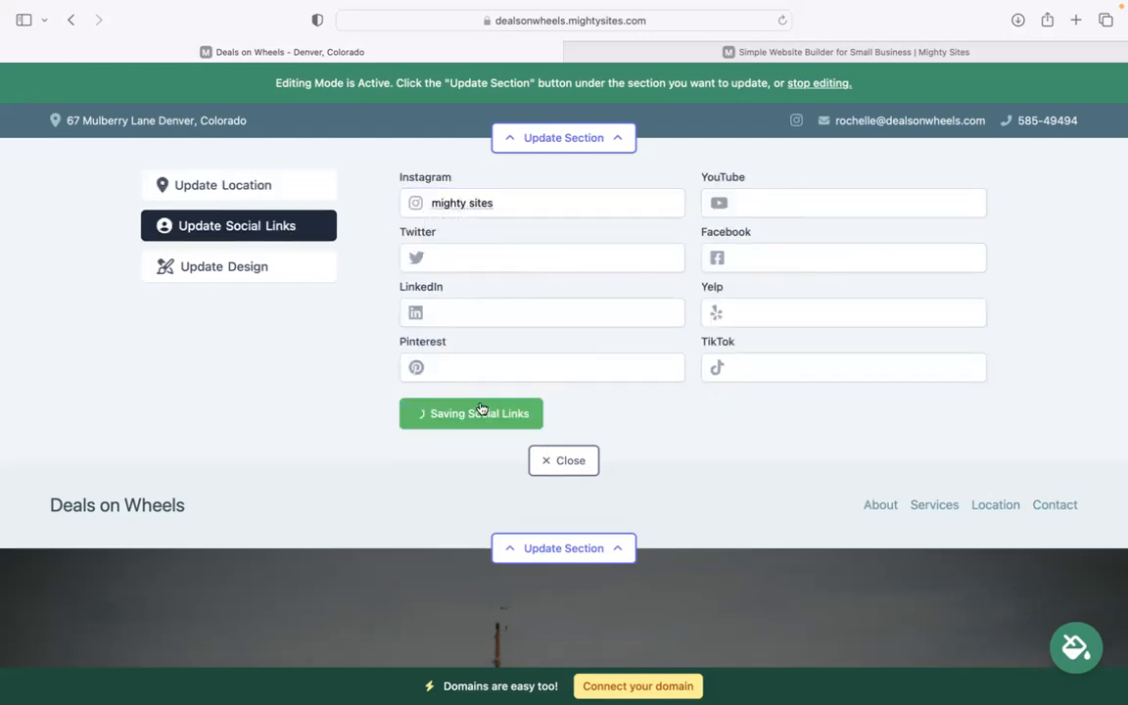
{"action": "left_click", "coordinate": [571, 459]}
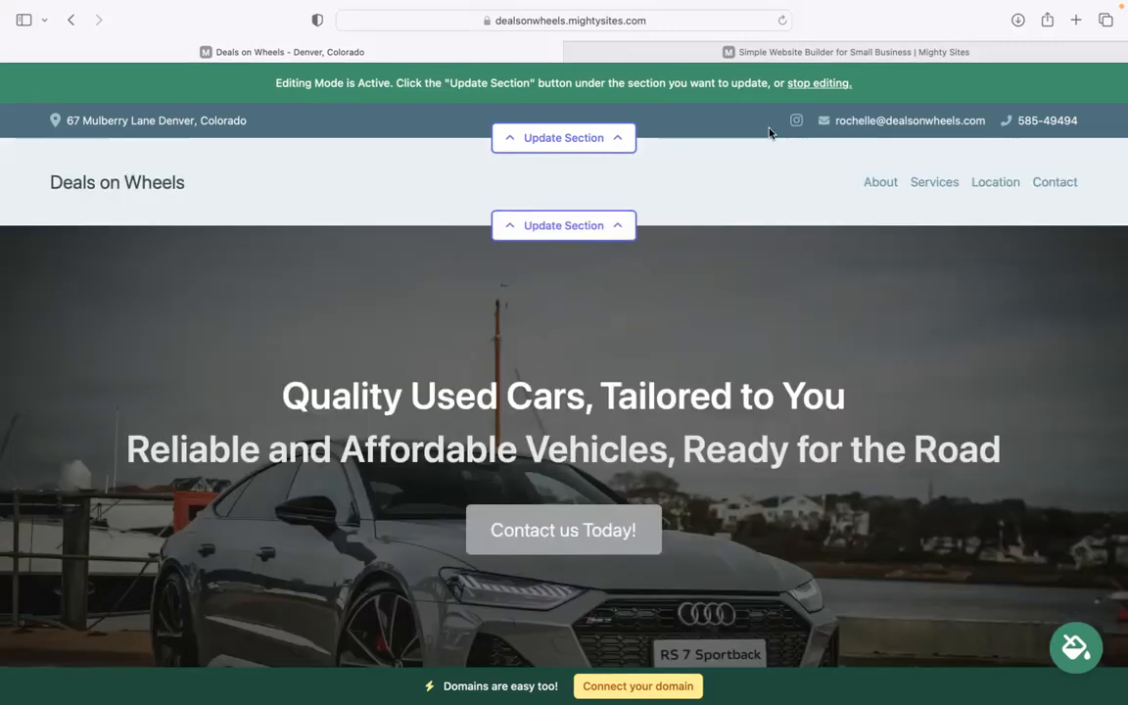
Upload the Mighty Sites logo image as the header logo, make it bigger, and close
{"action": "left_click", "coordinate": [606, 232]}
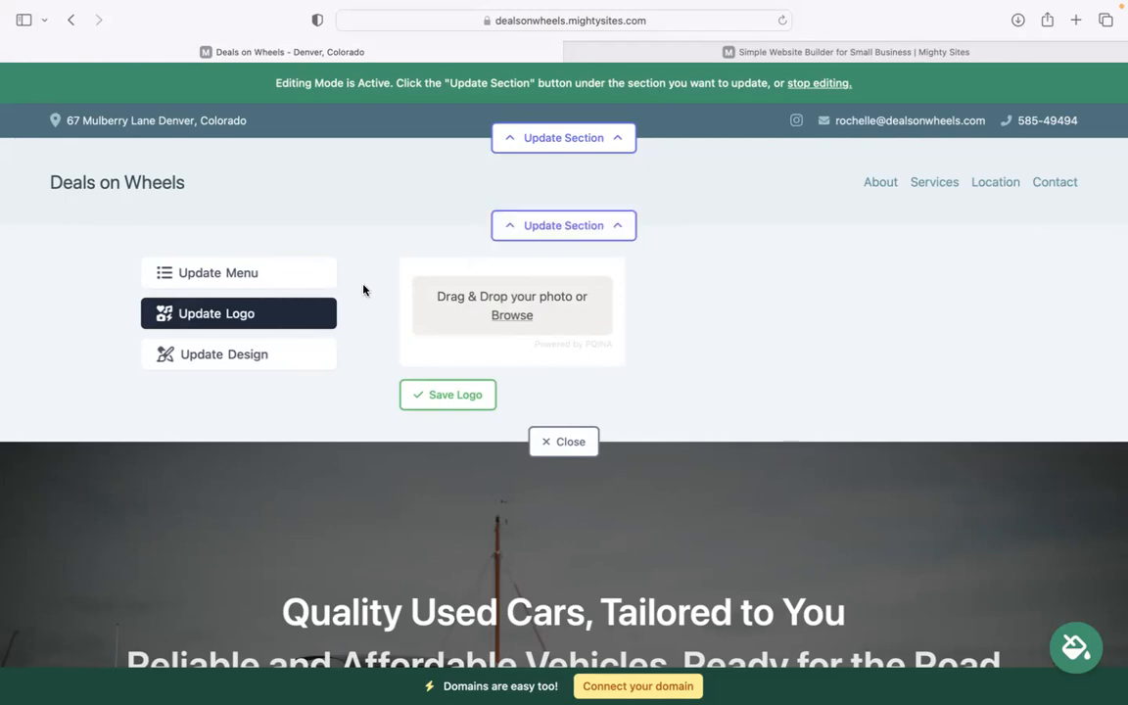
{"action": "left_click", "coordinate": [513, 315]}
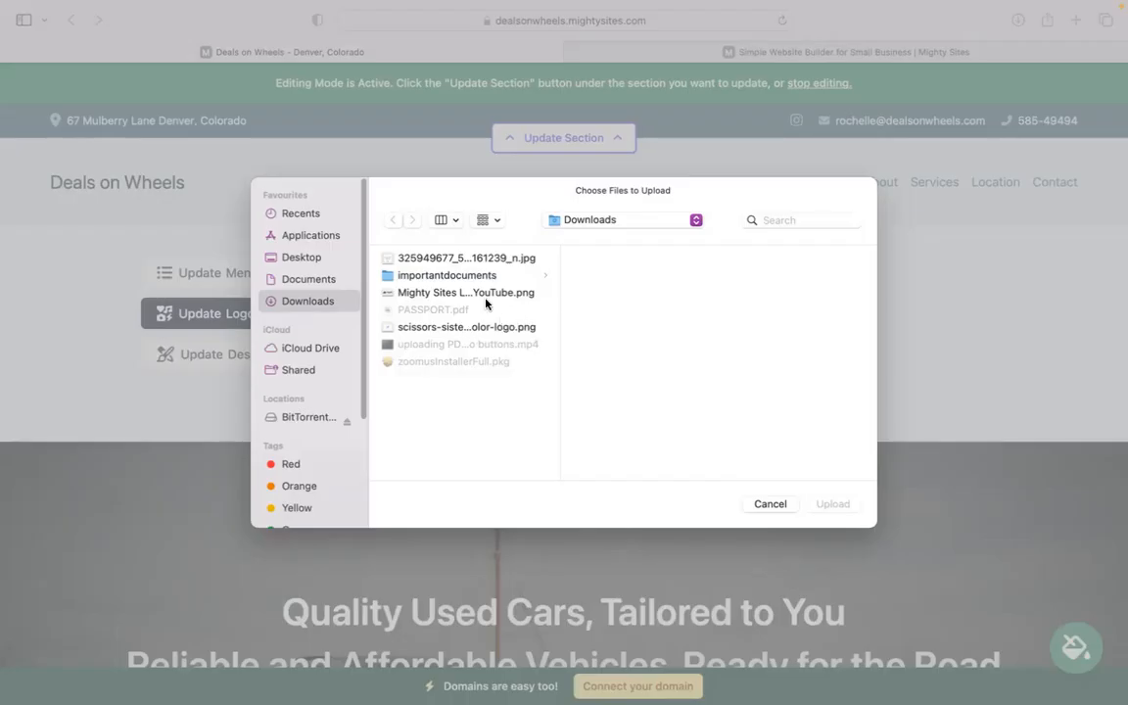
{"action": "left_click", "coordinate": [516, 294]}
{"action": "left_click", "coordinate": [848, 501]}
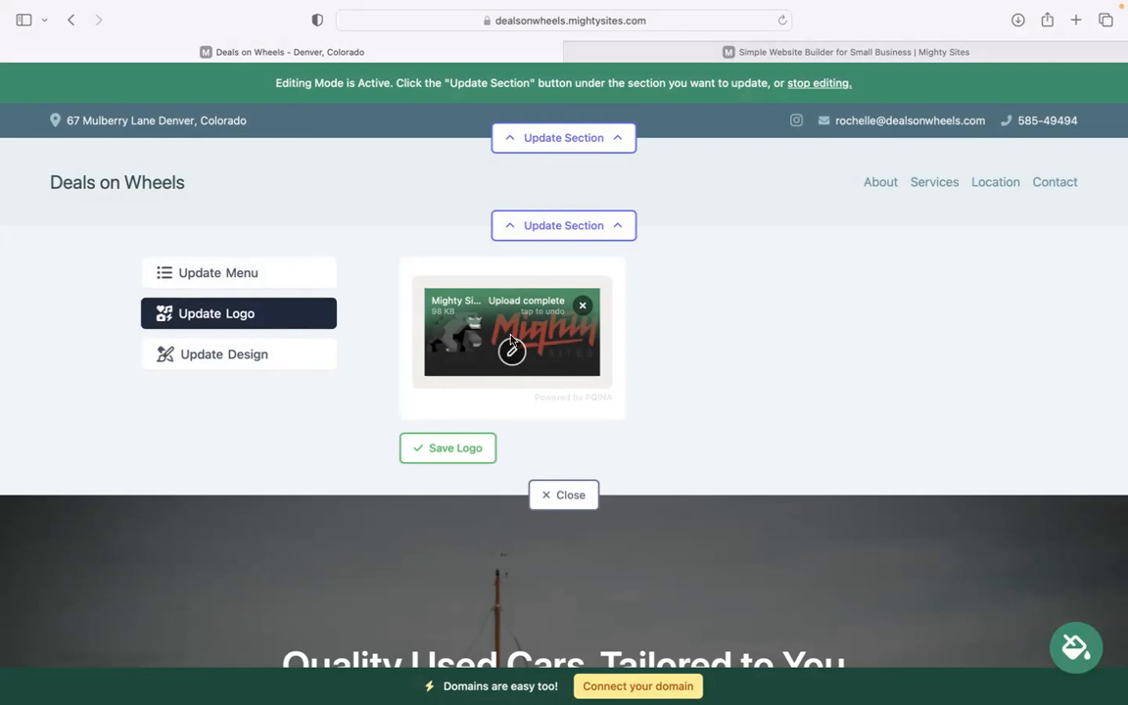
{"action": "left_click", "coordinate": [454, 449]}
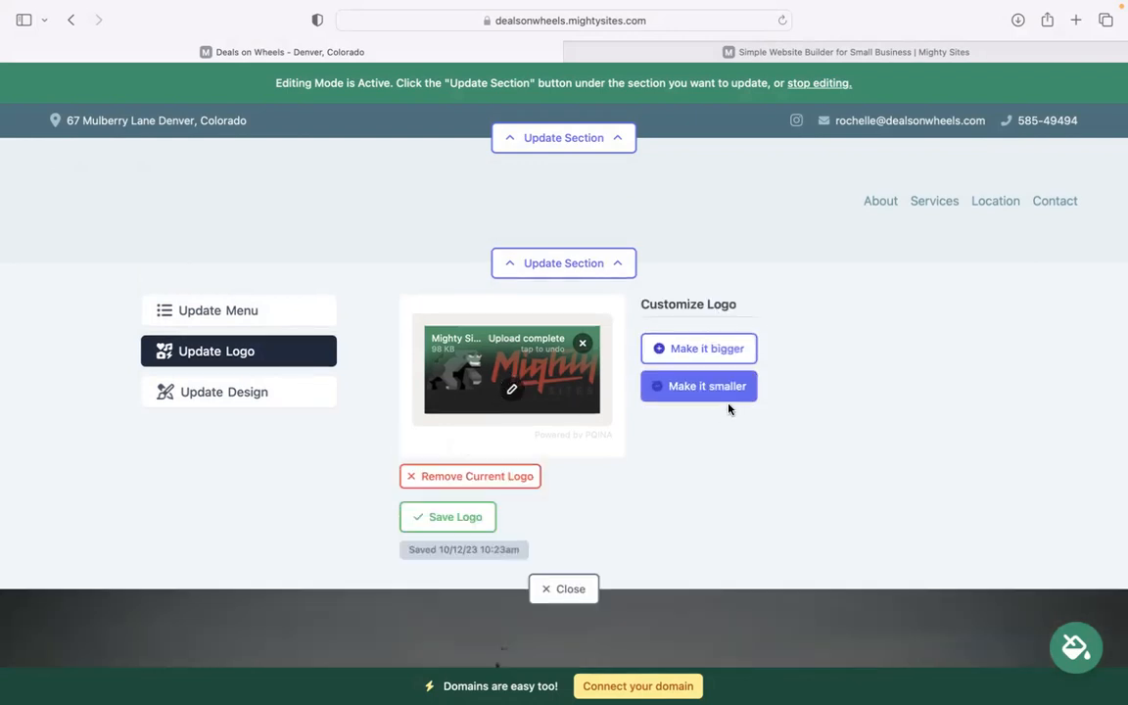
{"action": "left_click", "coordinate": [710, 358]}
{"action": "left_click", "coordinate": [711, 360]}
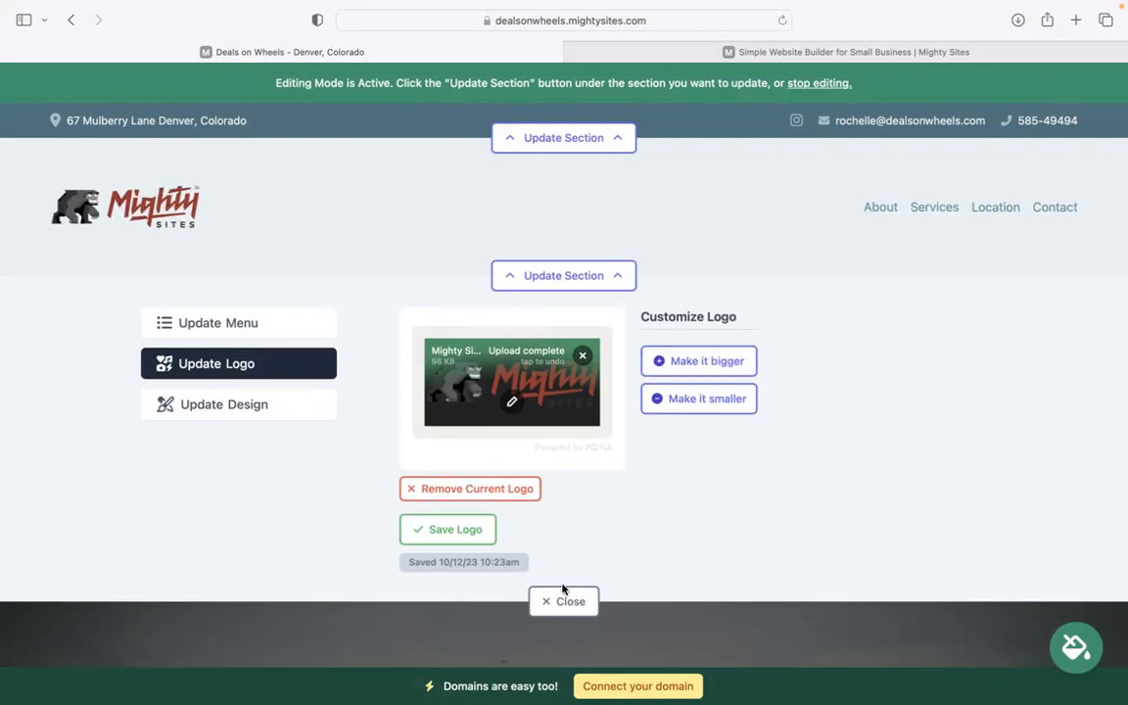
{"action": "left_click", "coordinate": [564, 600]}
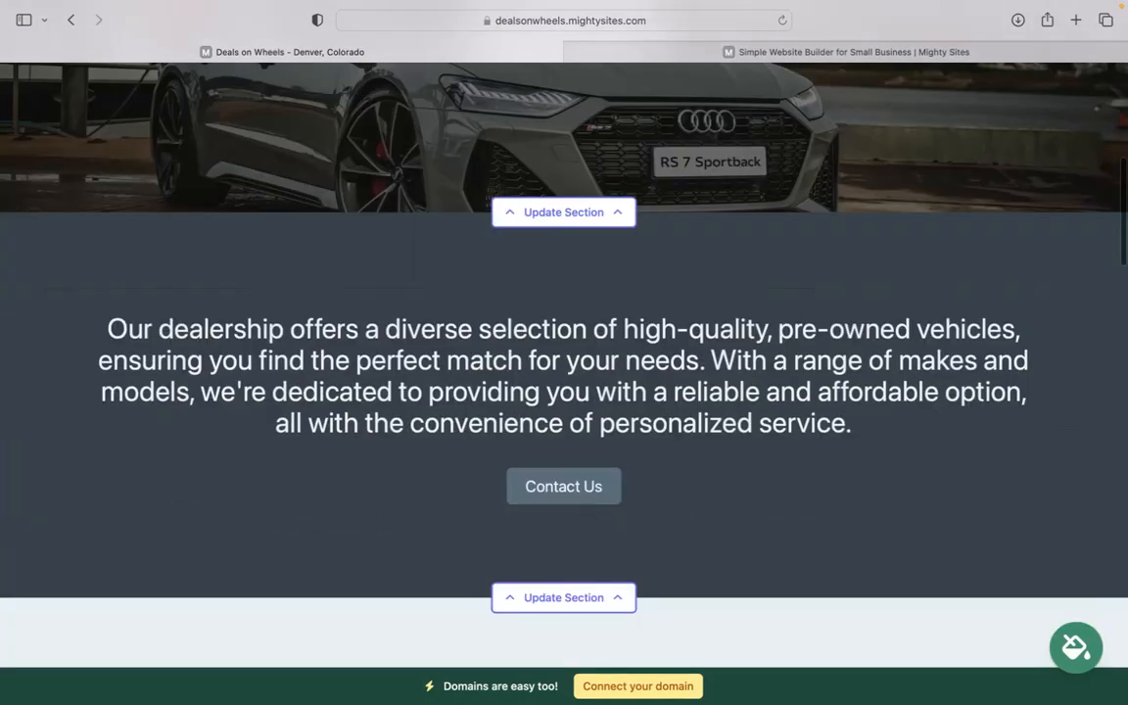
Preview the blue colour theme, then apply the navy theme across the site
{"action": "scroll", "coordinate": [417, 170], "scroll_direction": "down", "scroll_amount": 1}
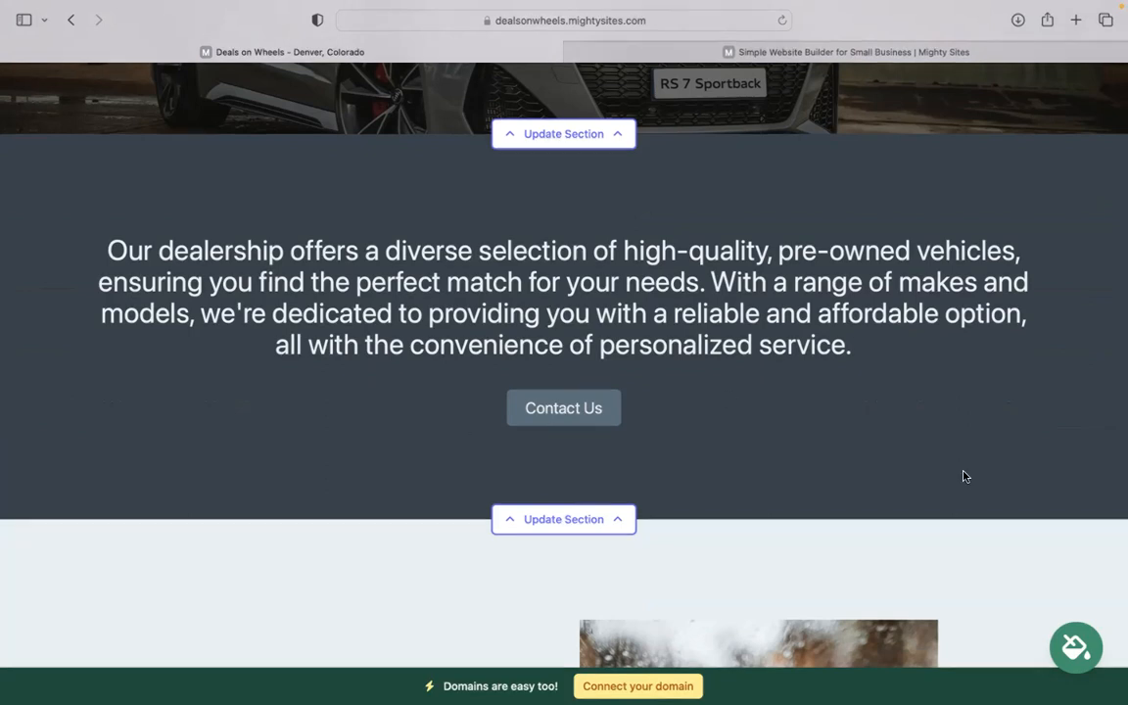
{"action": "left_click", "coordinate": [1075, 646]}
{"action": "left_click", "coordinate": [587, 542]}
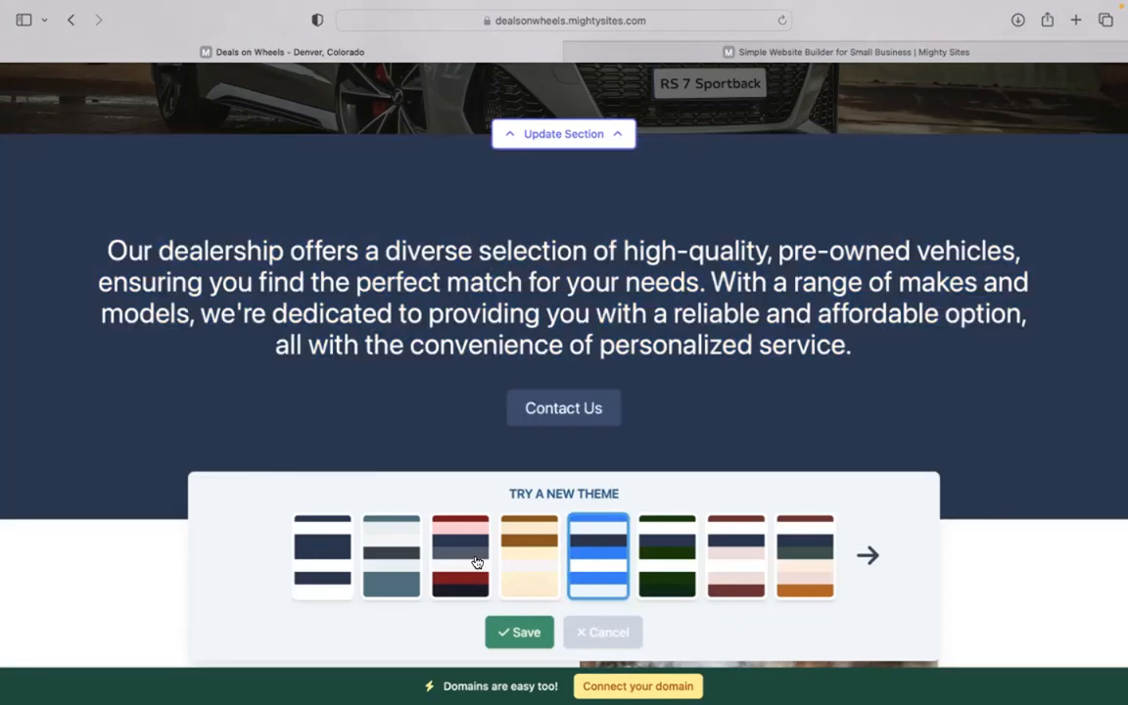
{"action": "left_click", "coordinate": [522, 631]}
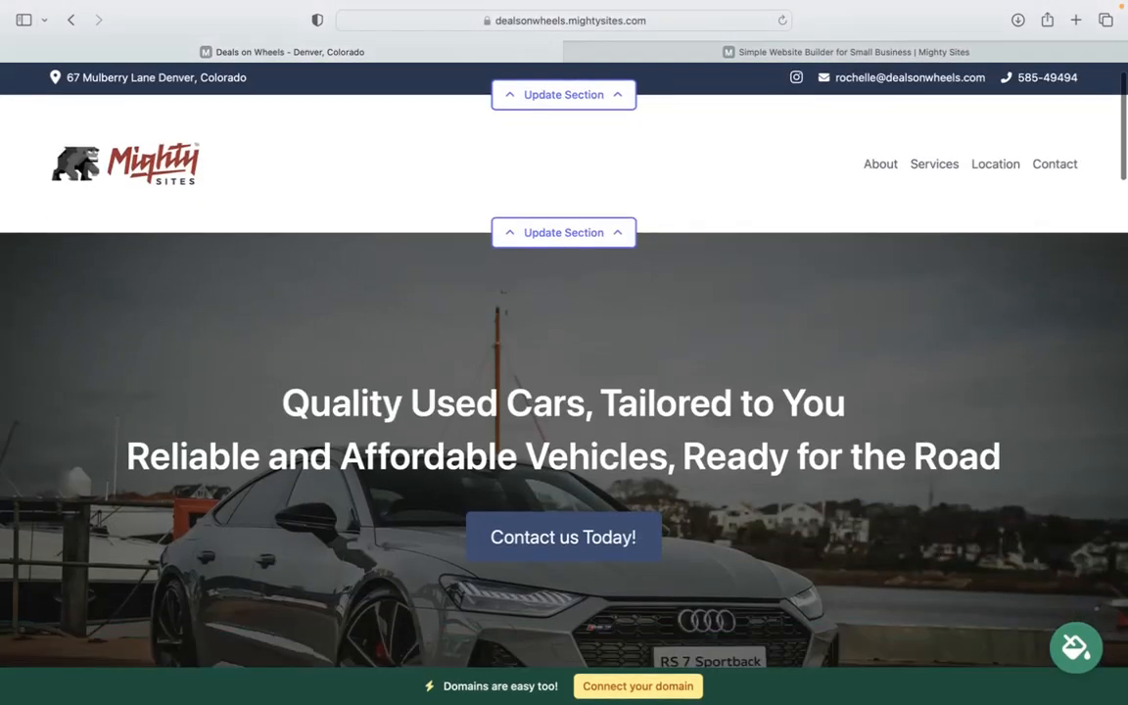
{"action": "scroll", "coordinate": [565, 366], "scroll_direction": "down", "scroll_amount": 2}
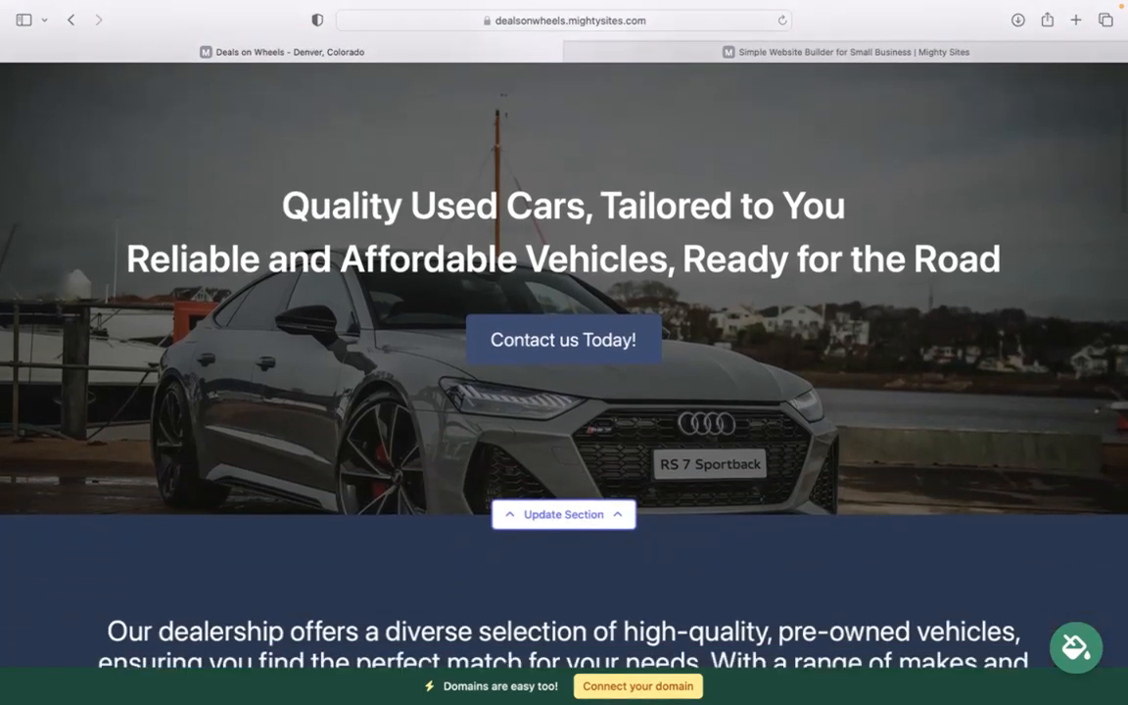
{"action": "scroll", "coordinate": [488, 441], "scroll_direction": "down", "scroll_amount": 2}
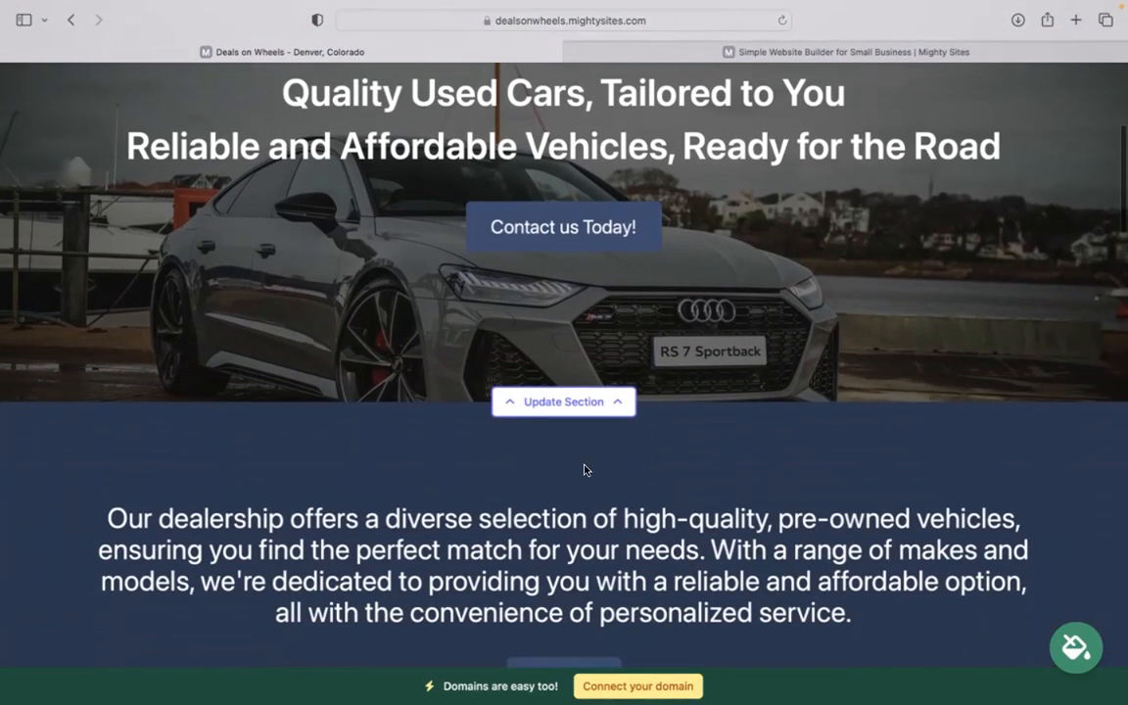
Open the hero section editor, view its image options, then its 'Contact us Today!' action settings
{"action": "left_click", "coordinate": [588, 396]}
{"action": "left_click", "coordinate": [259, 480]}
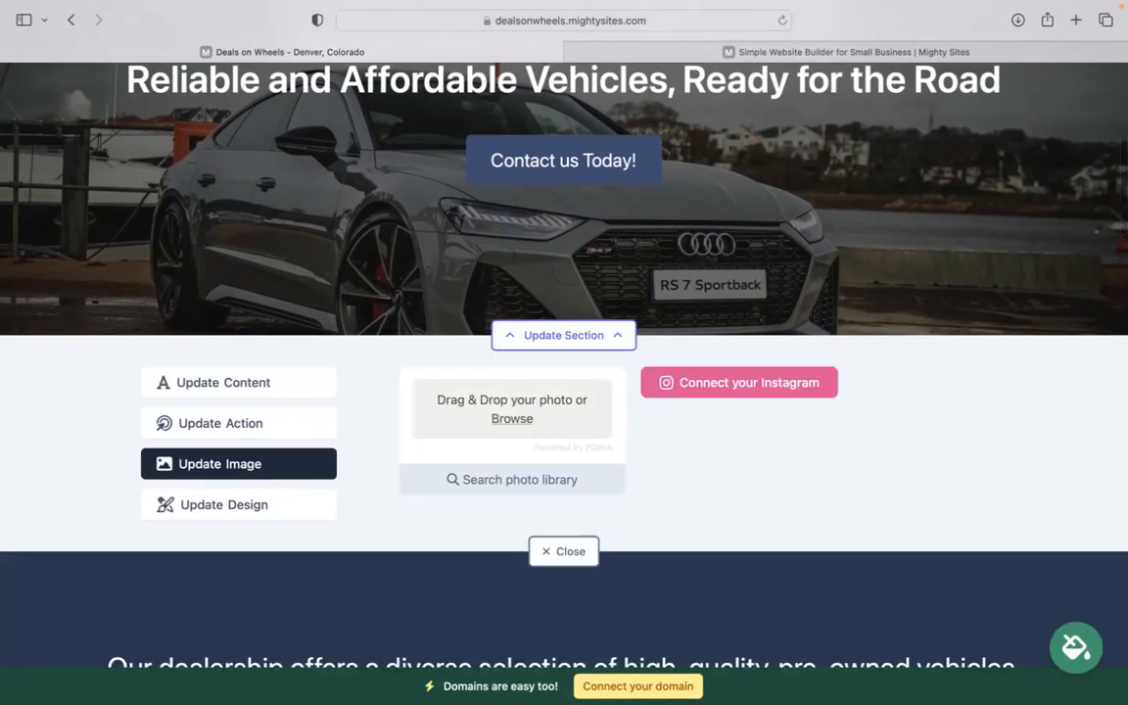
{"action": "scroll", "coordinate": [559, 373], "scroll_direction": "down", "scroll_amount": 1}
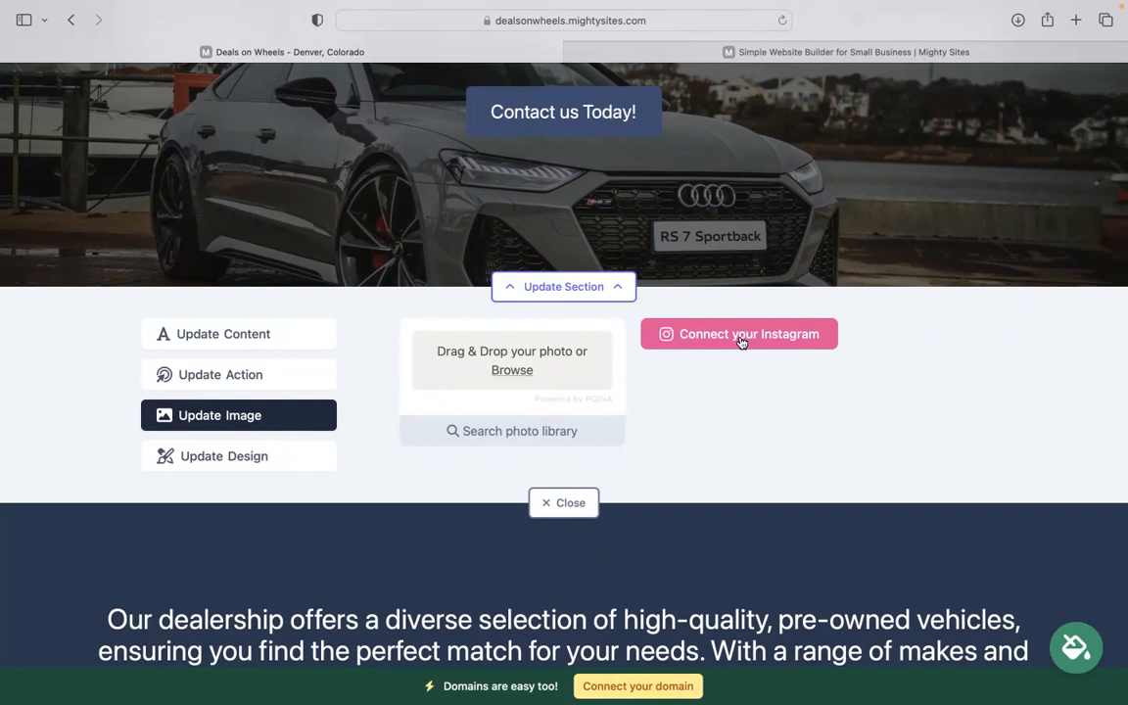
{"action": "left_click", "coordinate": [220, 387]}
{"action": "scroll", "coordinate": [416, 292], "scroll_direction": "up", "scroll_amount": 3}
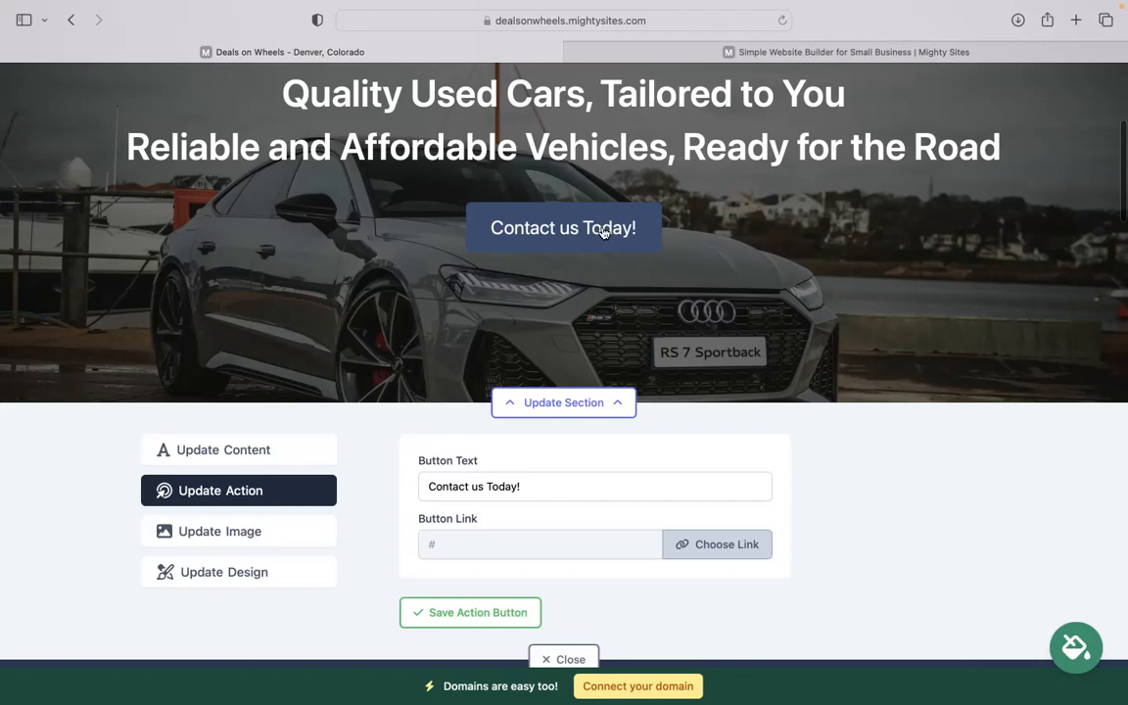
Cancel the link dialog leaving the hero button's link as '#', then close the hero editor
{"action": "left_click", "coordinate": [738, 542]}
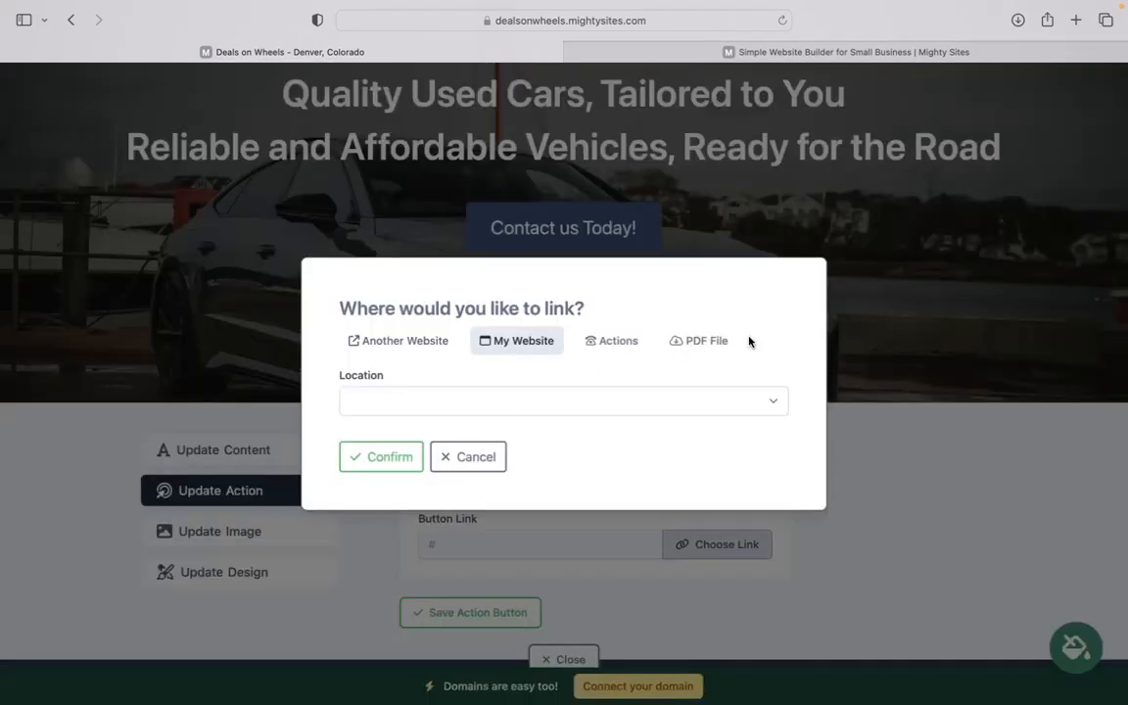
{"action": "left_click", "coordinate": [433, 469]}
{"action": "scroll", "coordinate": [490, 529], "scroll_direction": "down", "scroll_amount": 2}
{"action": "left_click", "coordinate": [554, 592]}
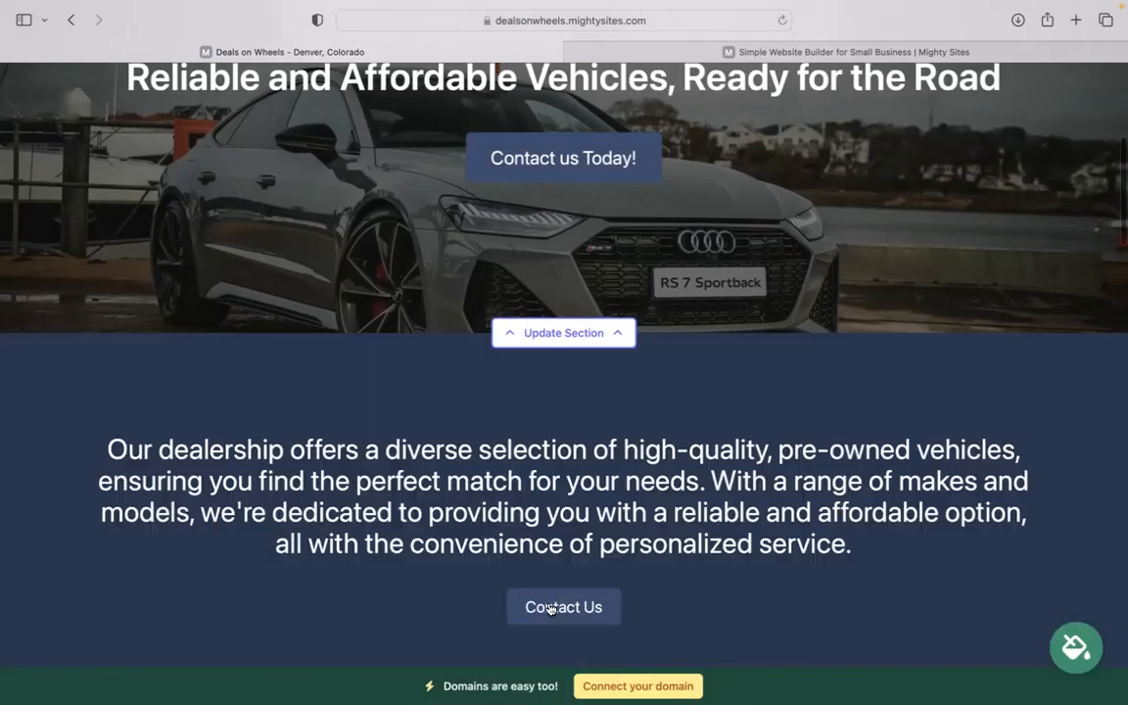
{"action": "scroll", "coordinate": [550, 609], "scroll_direction": "down", "scroll_amount": 10}
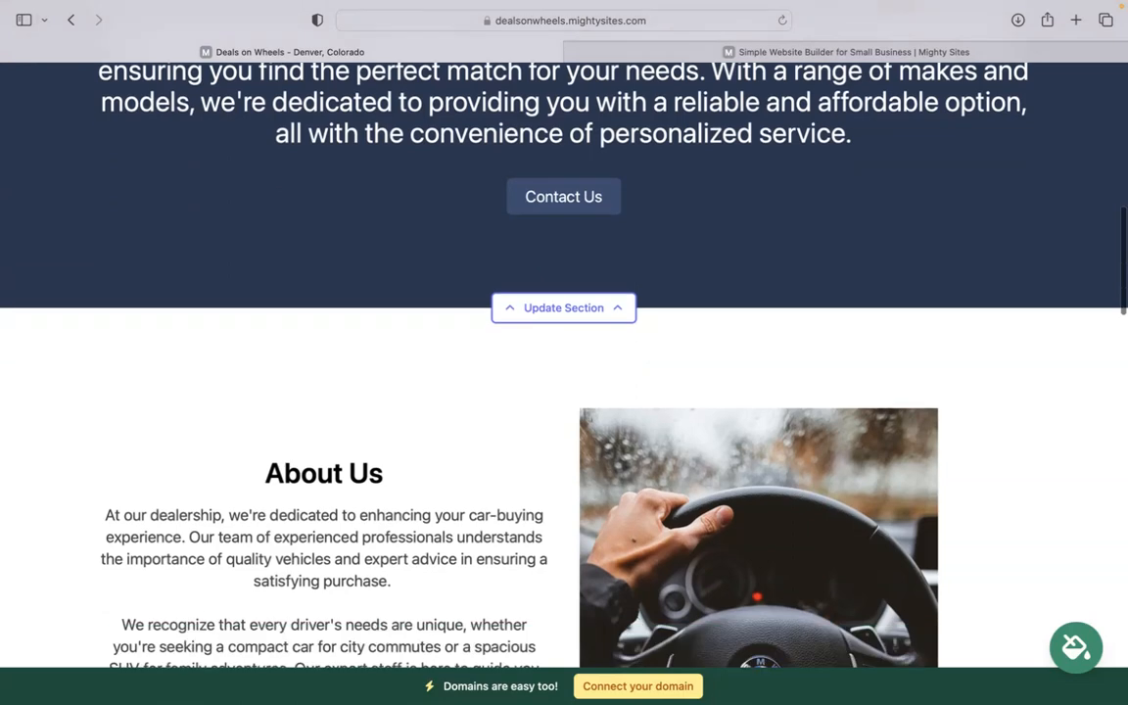
{"action": "scroll", "coordinate": [564, 363], "scroll_direction": "down", "scroll_amount": 15}
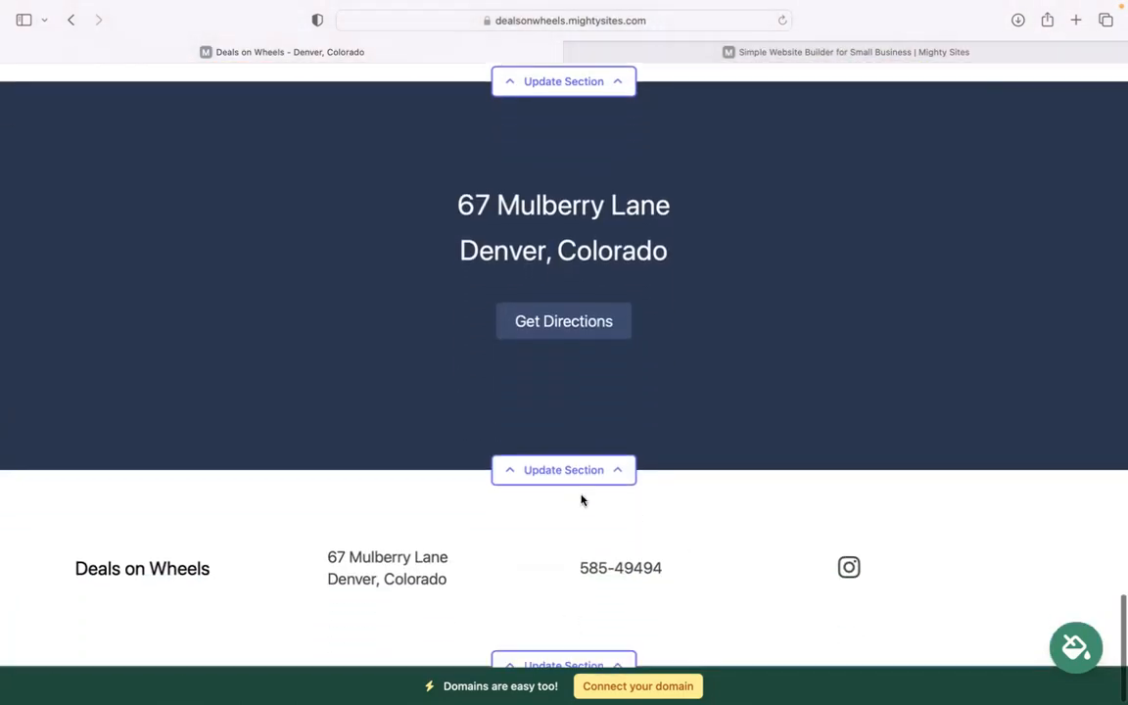
Open the location section's Update Hours tab and review Sunday to Saturday, all marked Closed
{"action": "left_click", "coordinate": [573, 471]}
{"action": "scroll", "coordinate": [564, 411], "scroll_direction": "down", "scroll_amount": 2}
{"action": "left_click", "coordinate": [255, 376]}
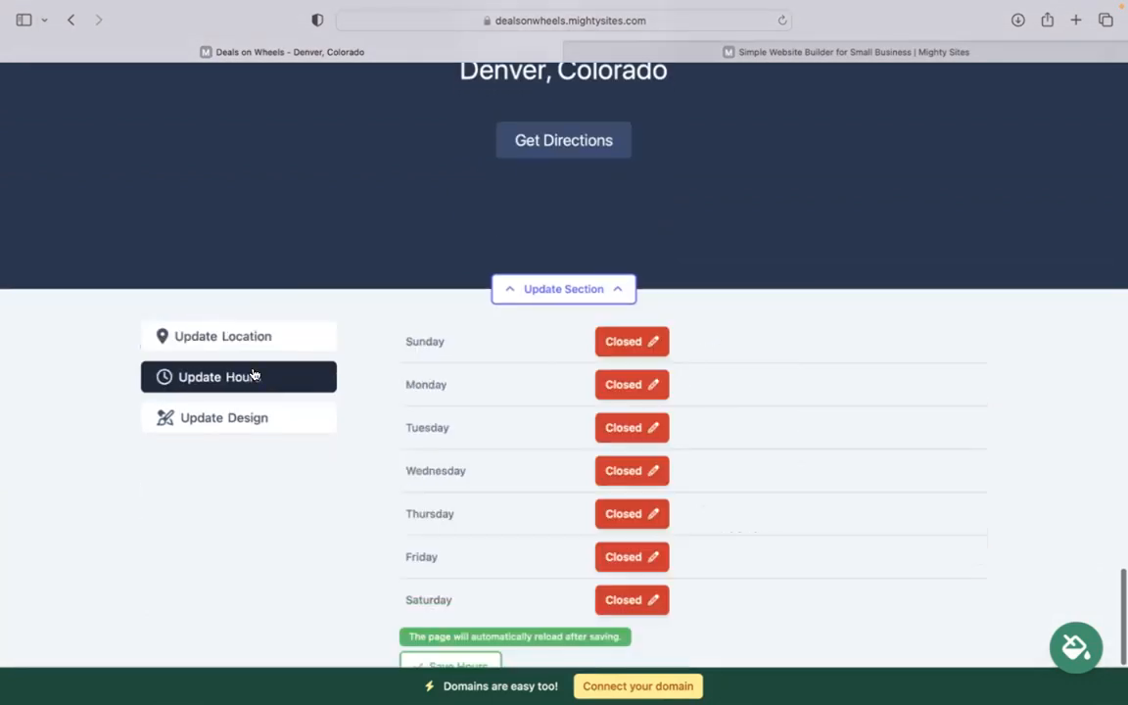
{"action": "scroll", "coordinate": [564, 363], "scroll_direction": "up", "scroll_amount": 2}
{"action": "scroll", "coordinate": [662, 392], "scroll_direction": "down", "scroll_amount": 3}
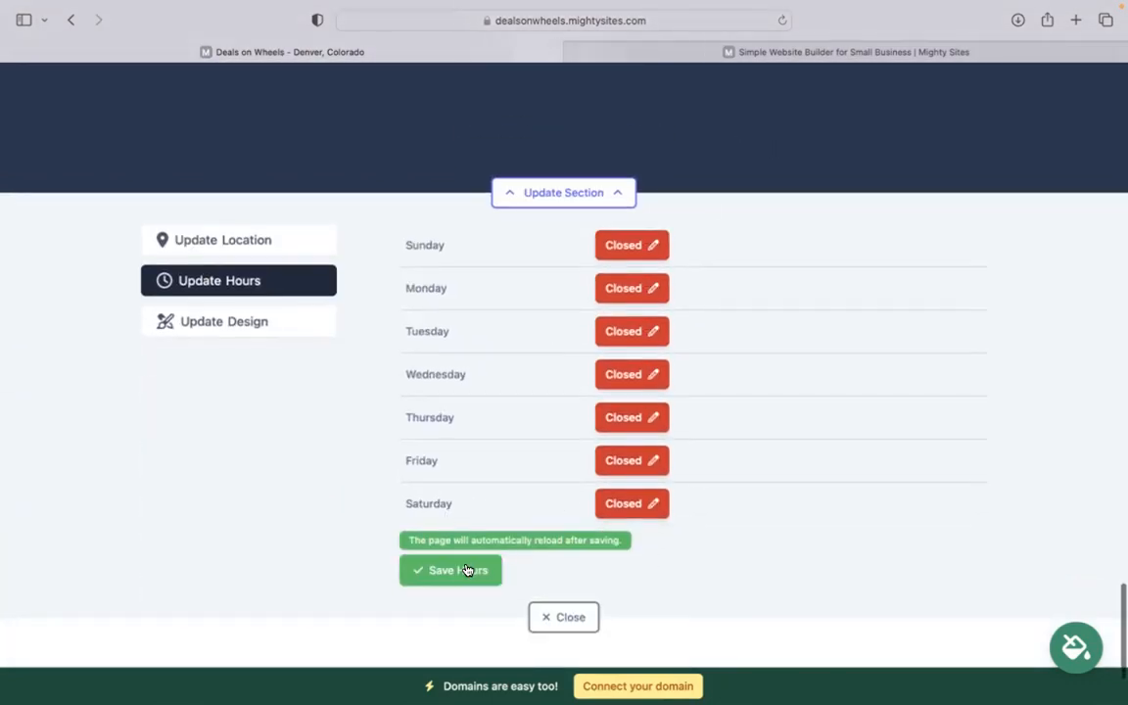
{"action": "scroll", "coordinate": [601, 521], "scroll_direction": "down", "scroll_amount": 1}
{"action": "scroll", "coordinate": [606, 521], "scroll_direction": "up", "scroll_amount": 5}
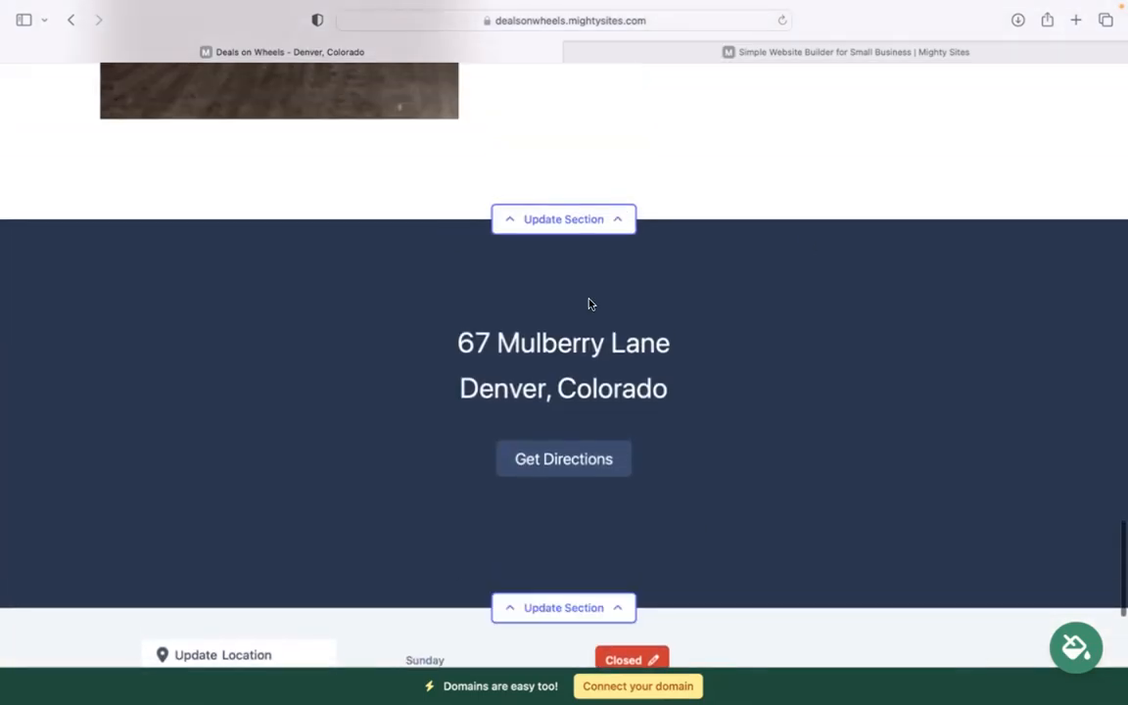
{"action": "scroll", "coordinate": [589, 304], "scroll_direction": "up", "scroll_amount": 8}
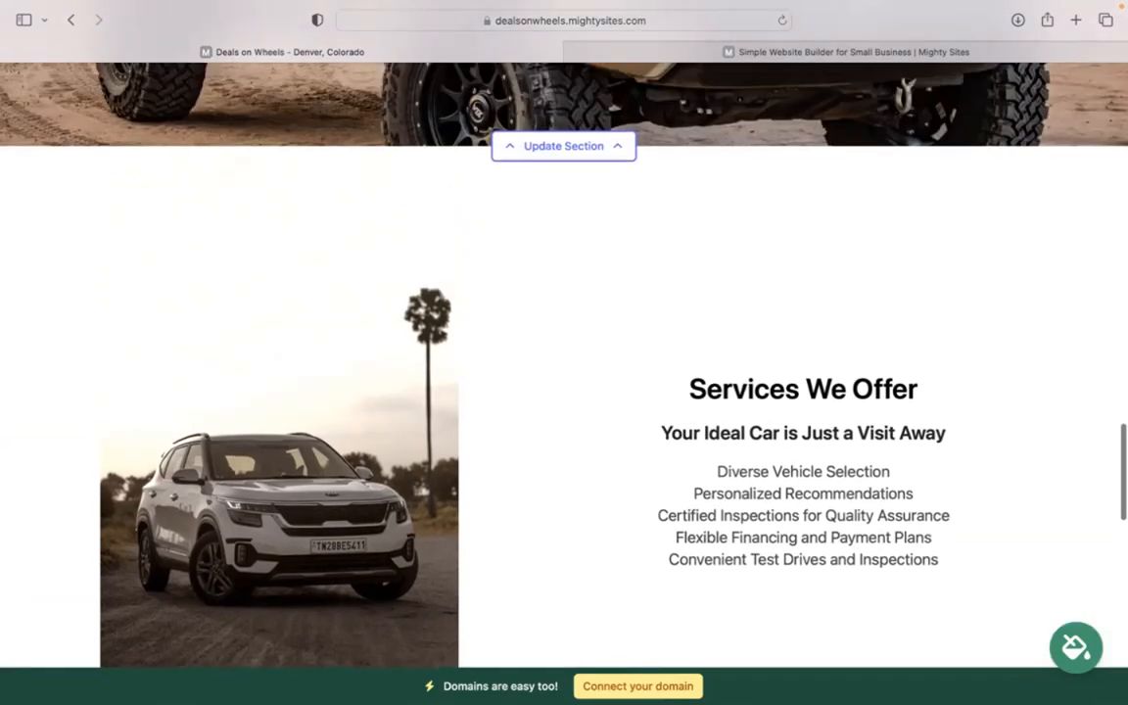
{"action": "scroll", "coordinate": [588, 304], "scroll_direction": "up", "scroll_amount": 6}
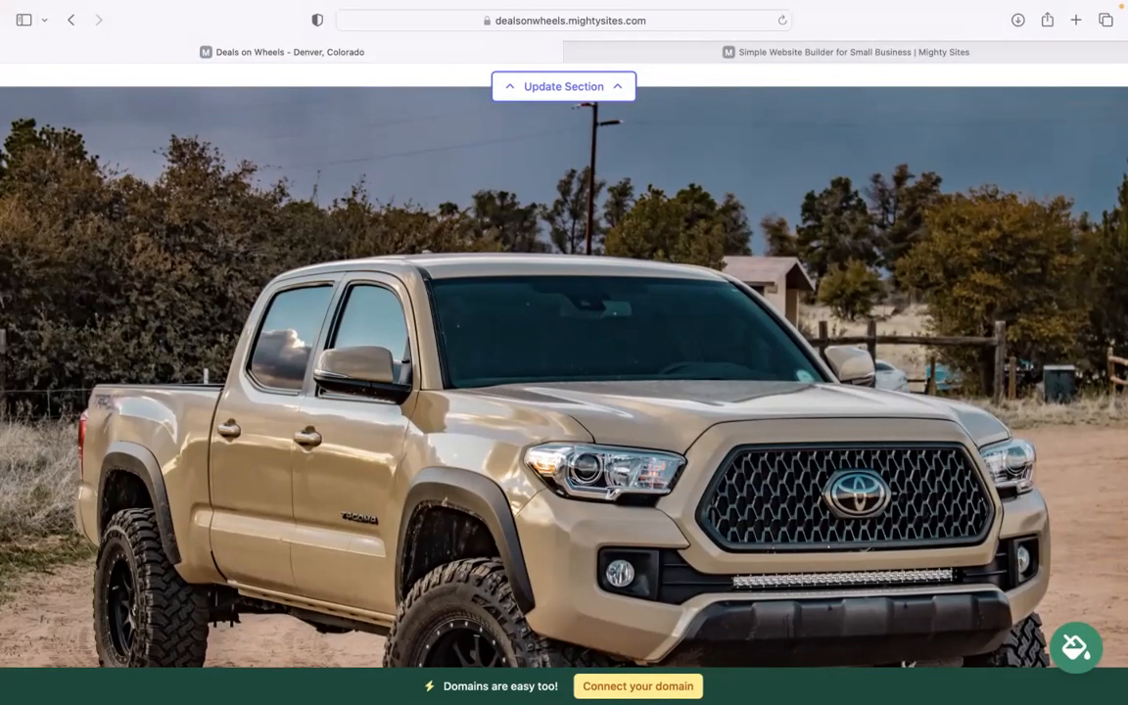
{"action": "scroll", "coordinate": [564, 372], "scroll_direction": "up", "scroll_amount": 5}
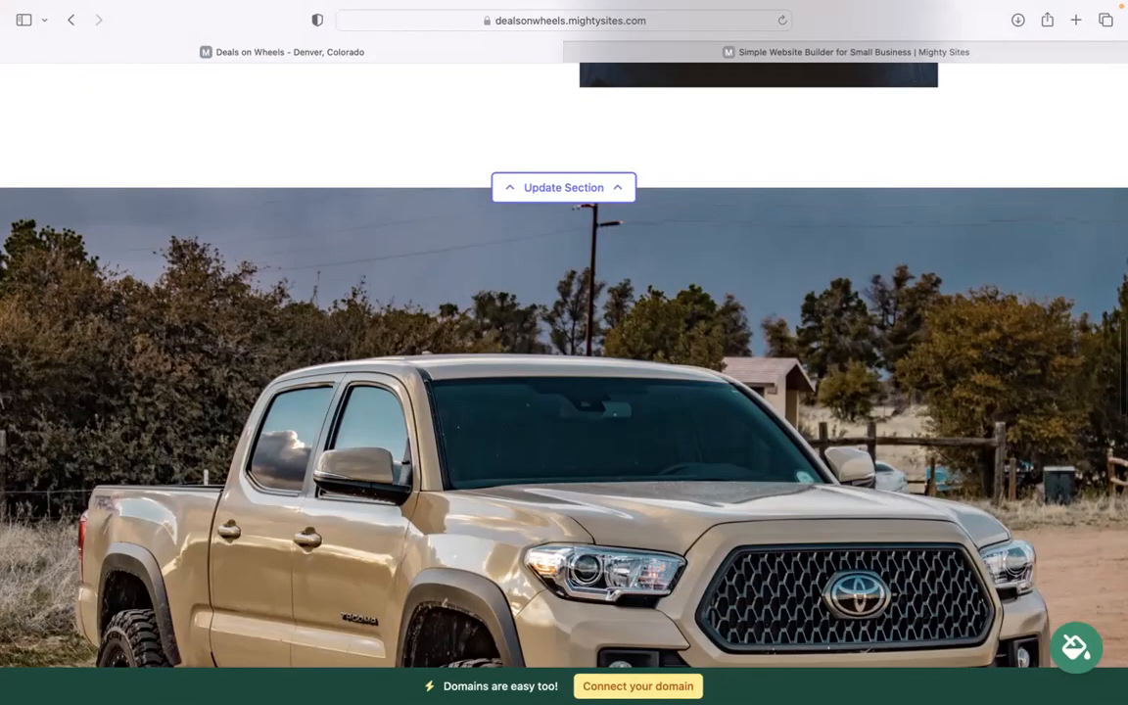
{"action": "scroll", "coordinate": [564, 352], "scroll_direction": "up", "scroll_amount": 5}
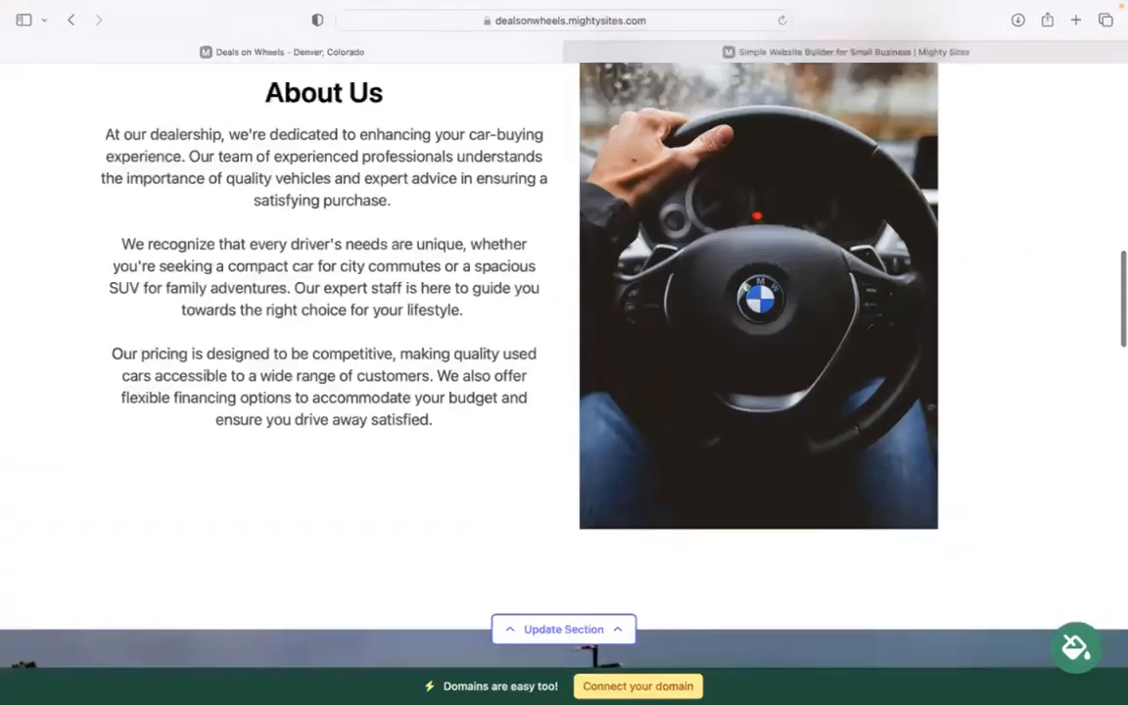
{"action": "scroll", "coordinate": [564, 353], "scroll_direction": "up", "scroll_amount": 10}
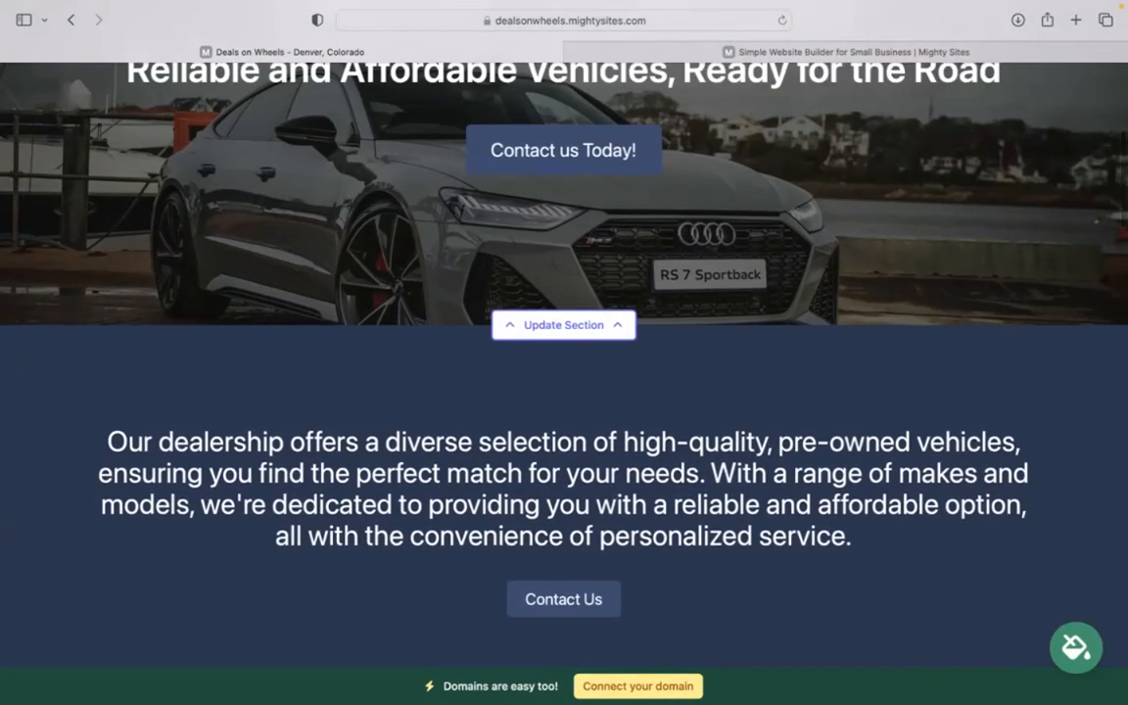
{"action": "scroll", "coordinate": [564, 353], "scroll_direction": "up", "scroll_amount": 6}
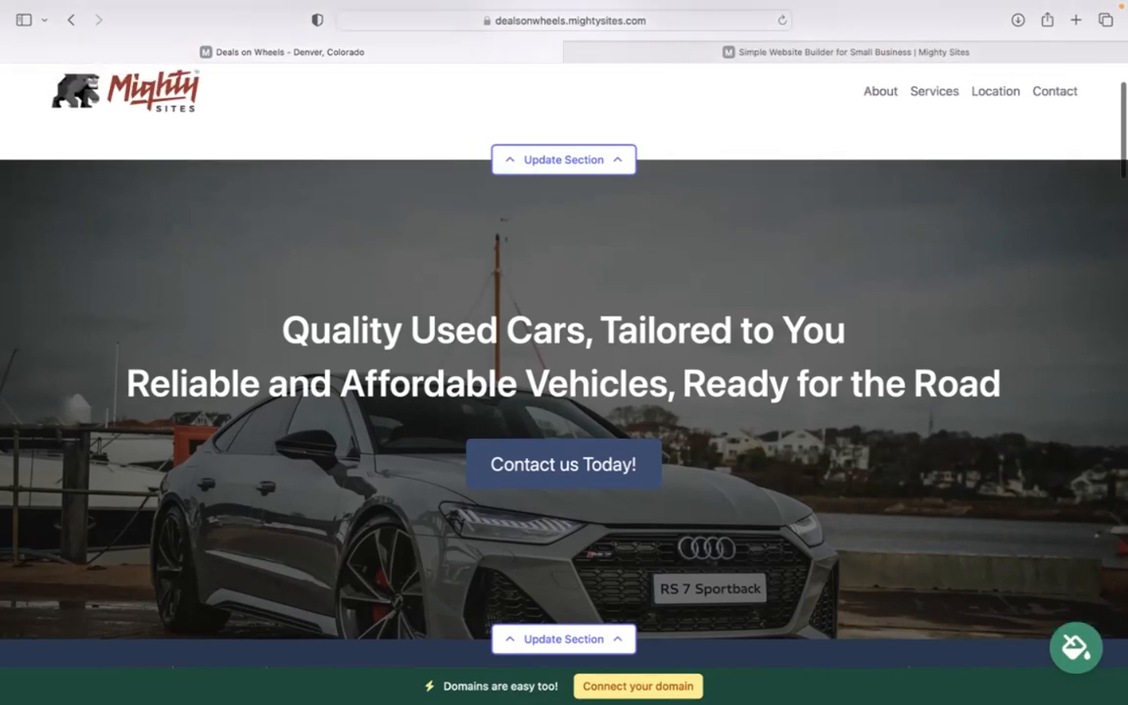
{"action": "scroll", "coordinate": [564, 352], "scroll_direction": "up", "scroll_amount": 2}
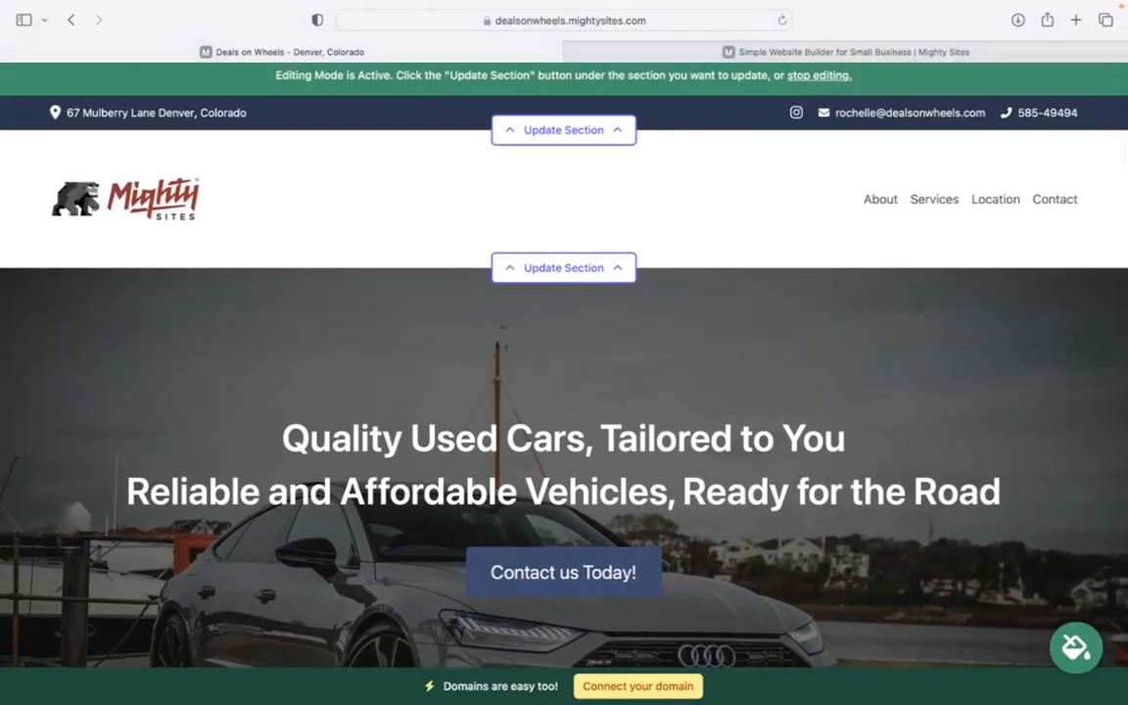